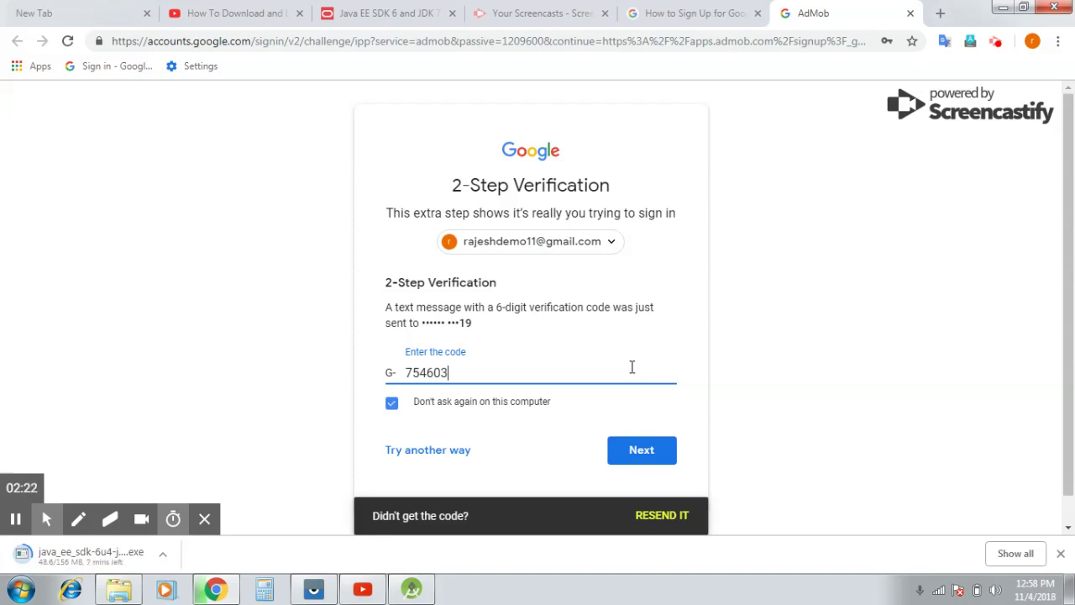
- Submit the entered 2-step verification code to complete the account sign-in
{"action": "left_click", "coordinate": [625, 452]}
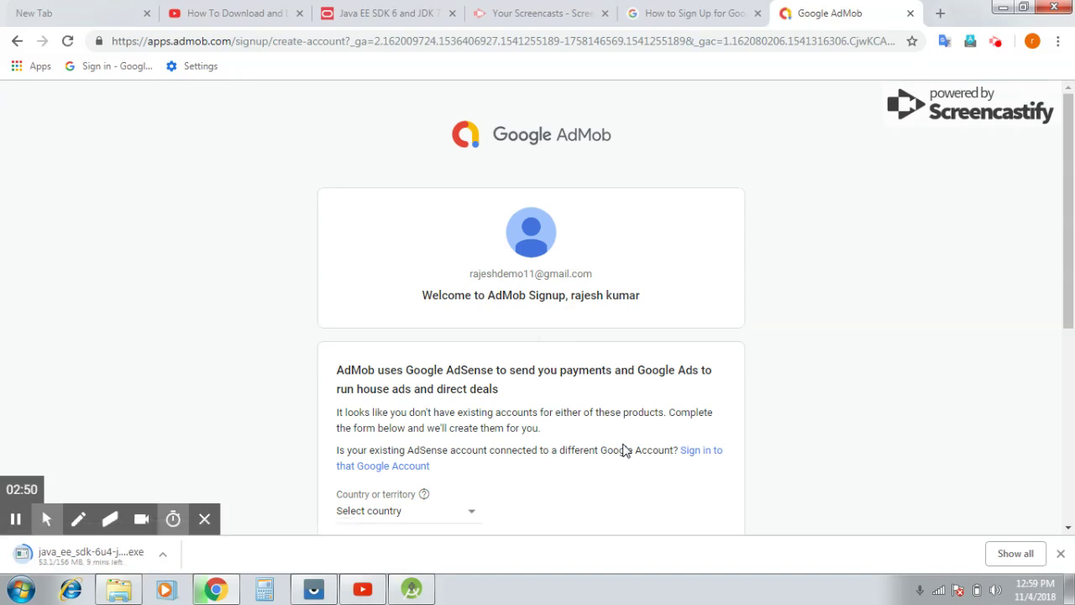
- Set the country or territory to India in the AdMob signup form
{"action": "scroll", "coordinate": [623, 451], "scroll_direction": "down", "scroll_amount": 3}
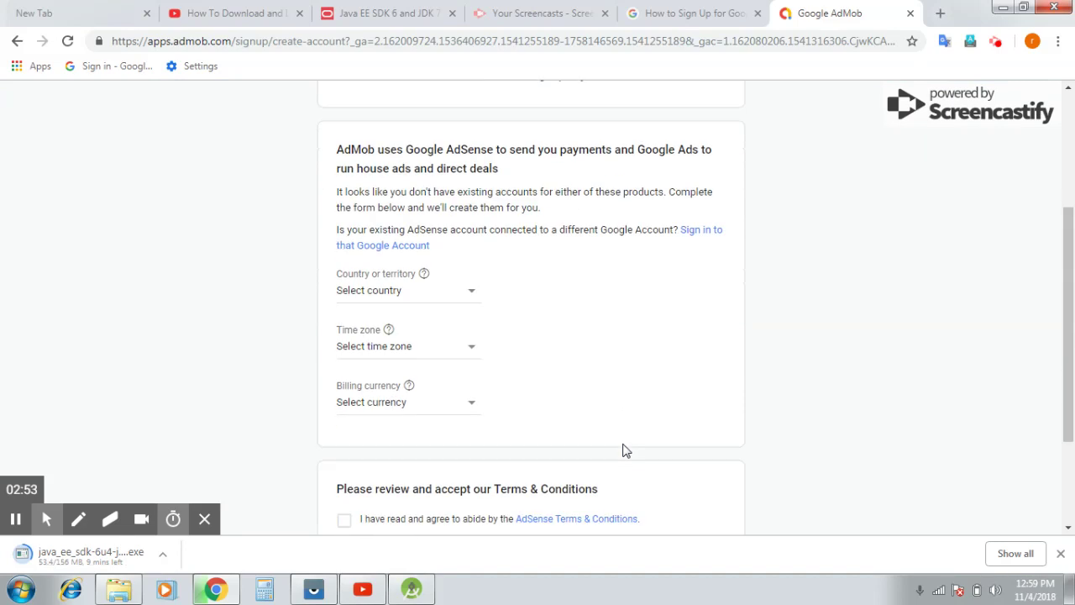
{"action": "left_click", "coordinate": [472, 295]}
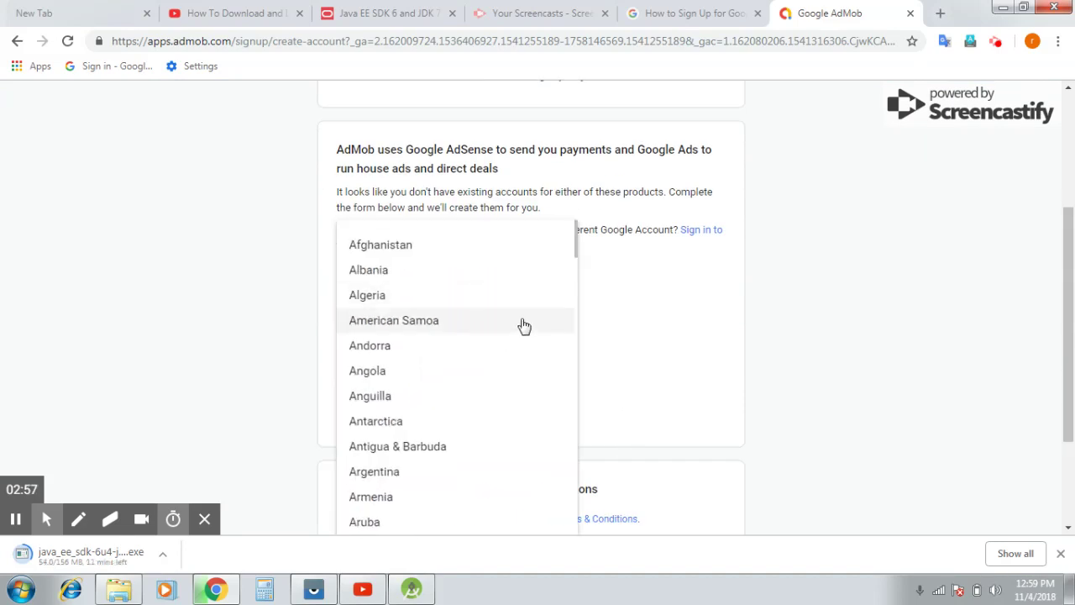
{"action": "left_click", "coordinate": [576, 374]}
{"action": "left_click", "coordinate": [576, 374]}
{"action": "left_click", "coordinate": [576, 373]}
{"action": "left_click", "coordinate": [576, 374]}
{"action": "left_click", "coordinate": [576, 373]}
{"action": "left_click", "coordinate": [576, 374]}
{"action": "left_click", "coordinate": [576, 374]}
{"action": "left_click", "coordinate": [576, 374]}
{"action": "left_click", "coordinate": [576, 373]}
{"action": "left_click", "coordinate": [576, 374]}
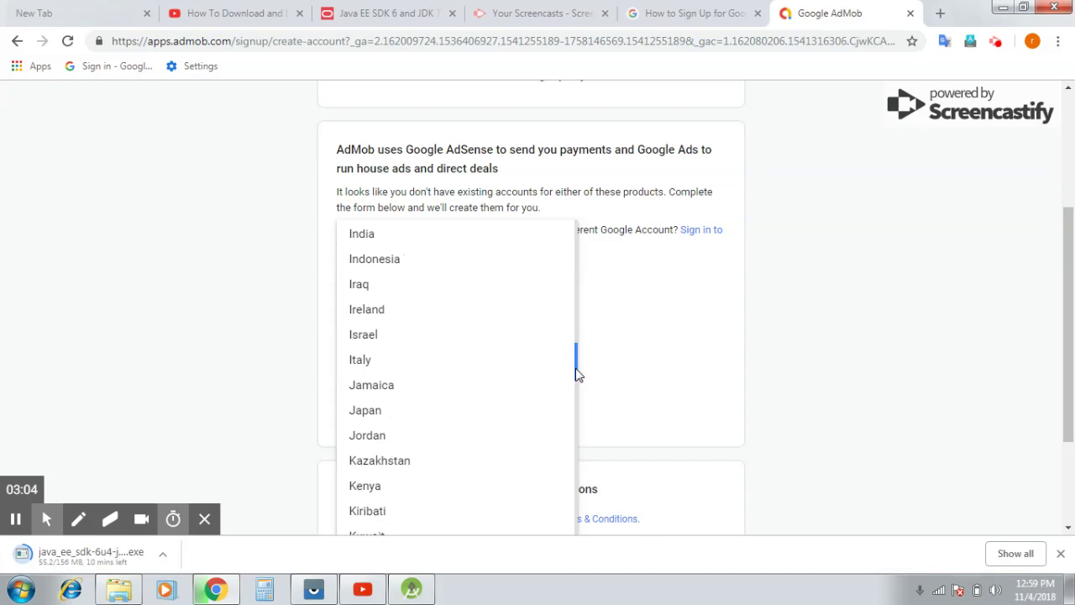
{"action": "left_click", "coordinate": [394, 236]}
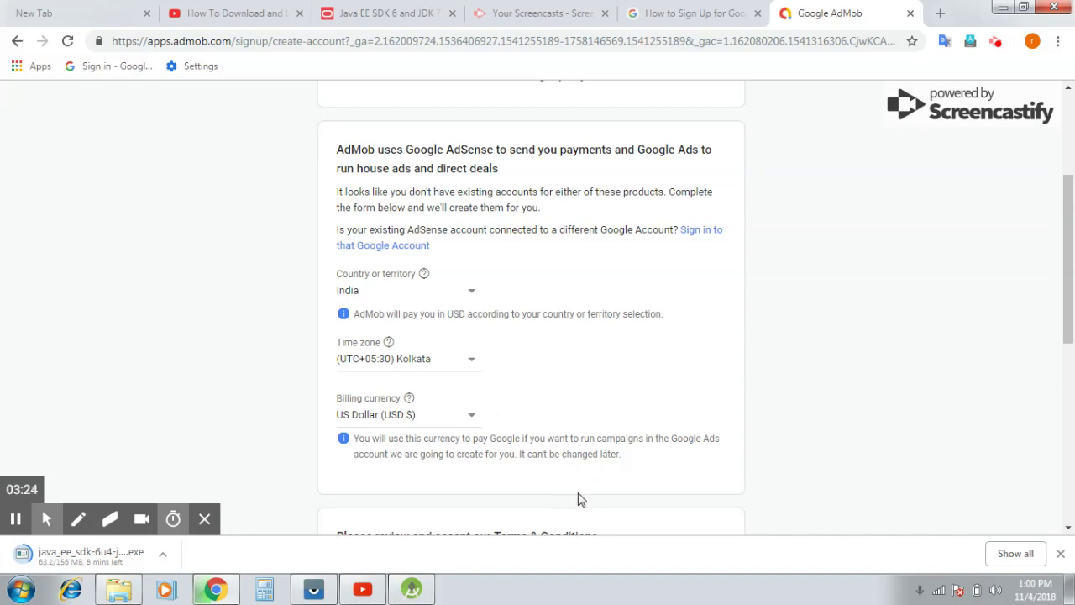
- Accept the AdSense Terms & Conditions and create the AdMob account
{"action": "scroll", "coordinate": [577, 499], "scroll_direction": "down", "scroll_amount": 5}
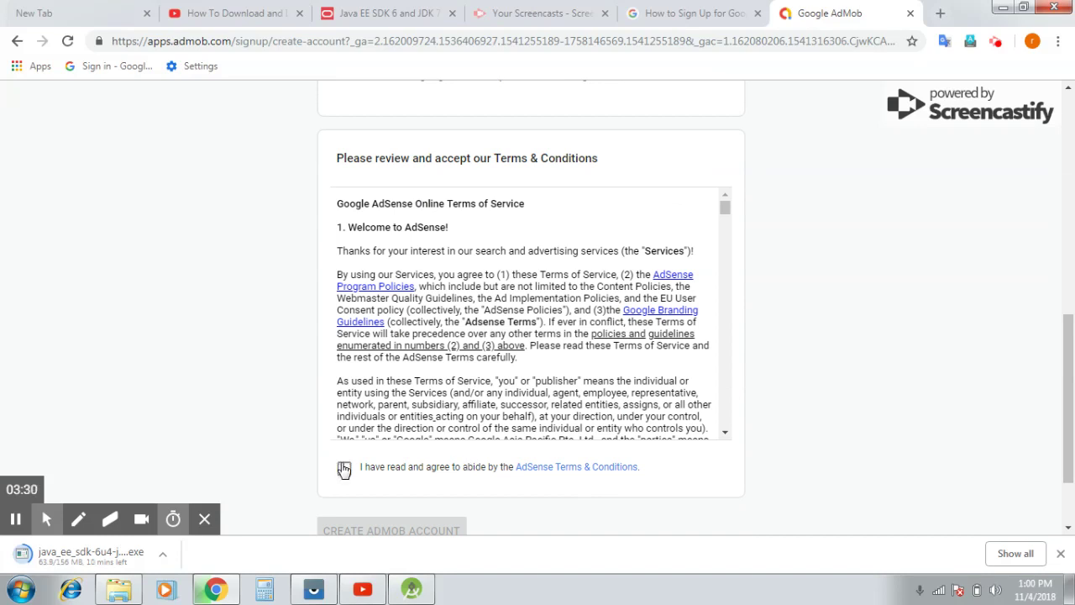
{"action": "left_click", "coordinate": [344, 468]}
{"action": "scroll", "coordinate": [343, 470], "scroll_direction": "down", "scroll_amount": 1}
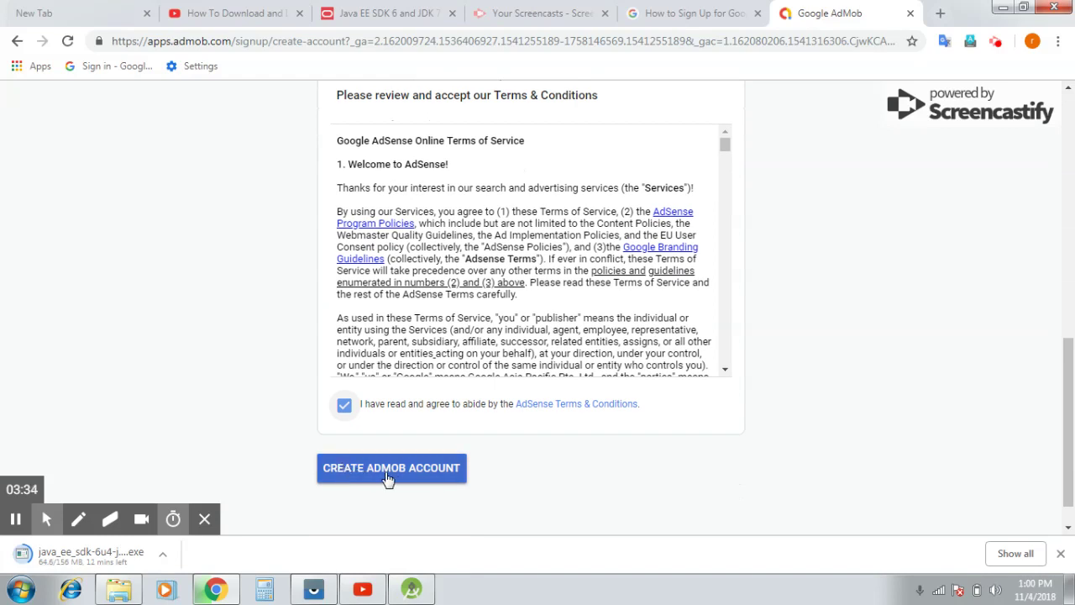
{"action": "left_click", "coordinate": [385, 478]}
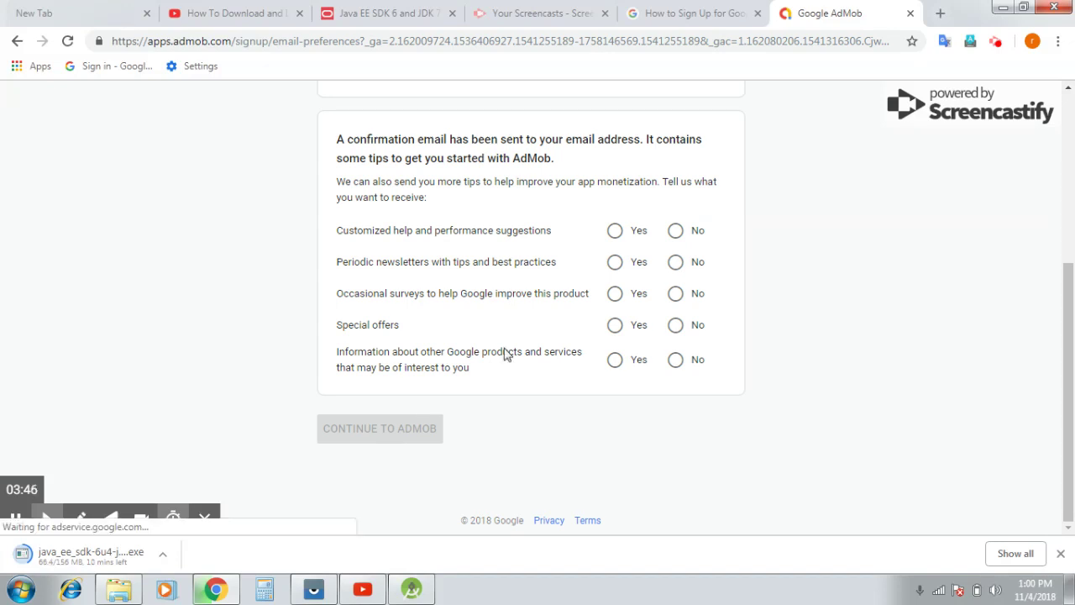
- Answer Yes to all five email preferences, from customized help to other Google products, and continue to AdMob
{"action": "left_click", "coordinate": [616, 236]}
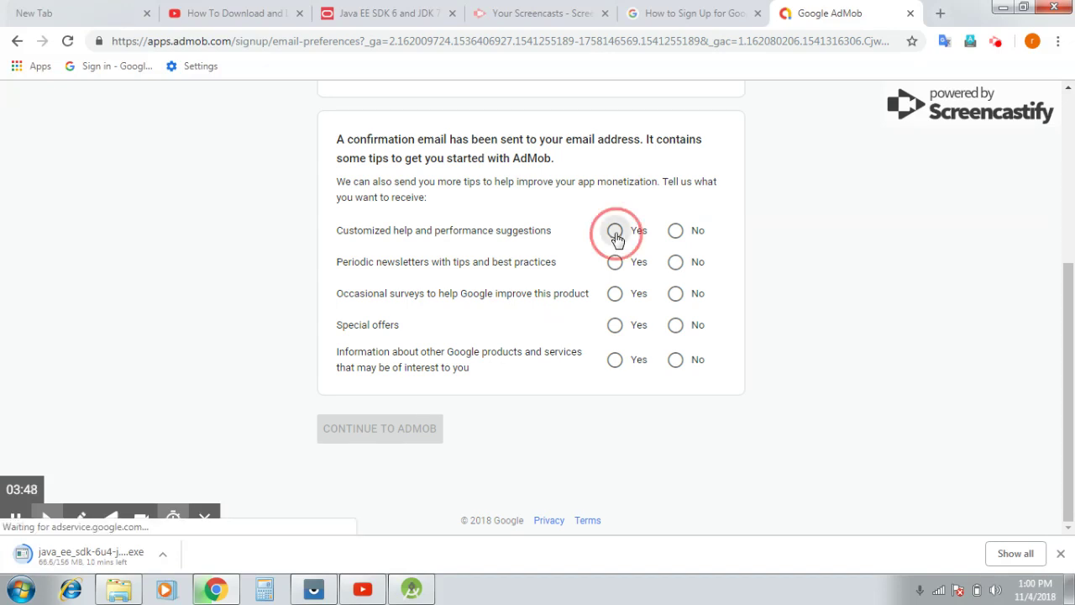
{"action": "left_click", "coordinate": [616, 263]}
{"action": "left_click", "coordinate": [616, 295]}
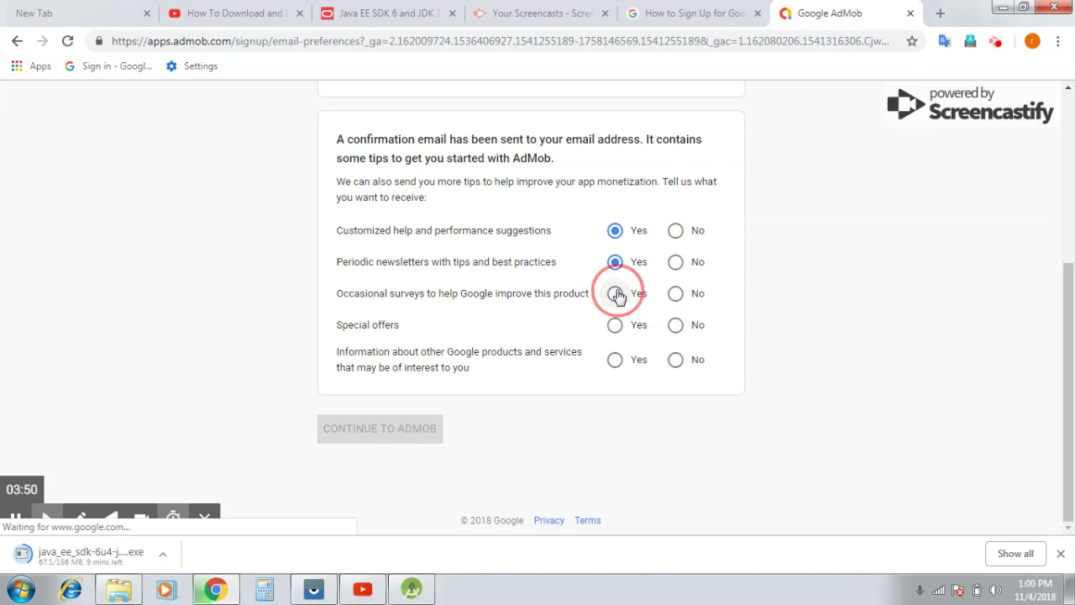
{"action": "left_click", "coordinate": [614, 326]}
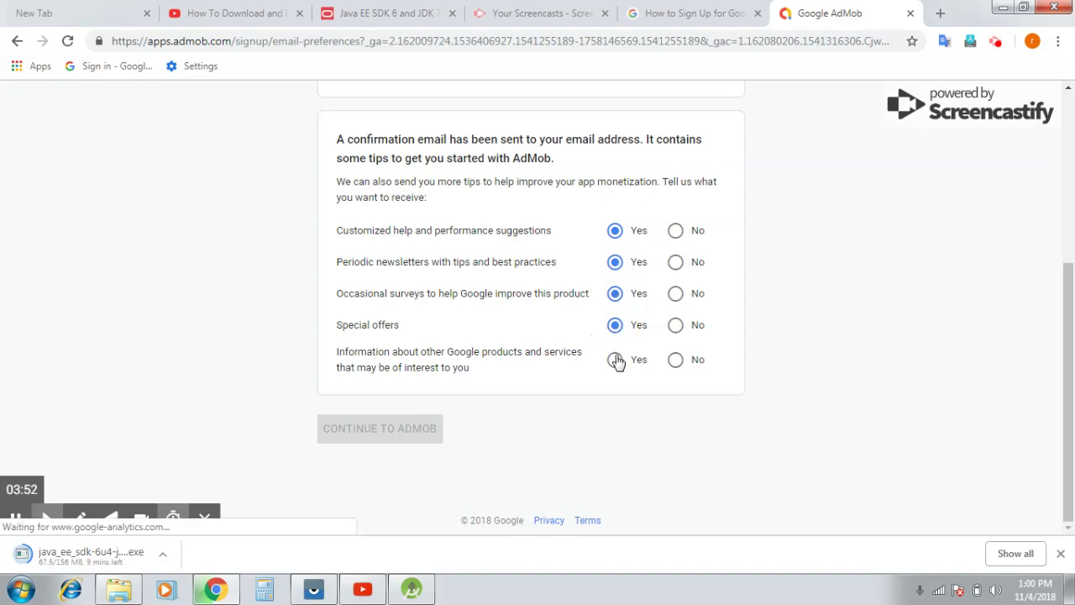
{"action": "left_click", "coordinate": [615, 359]}
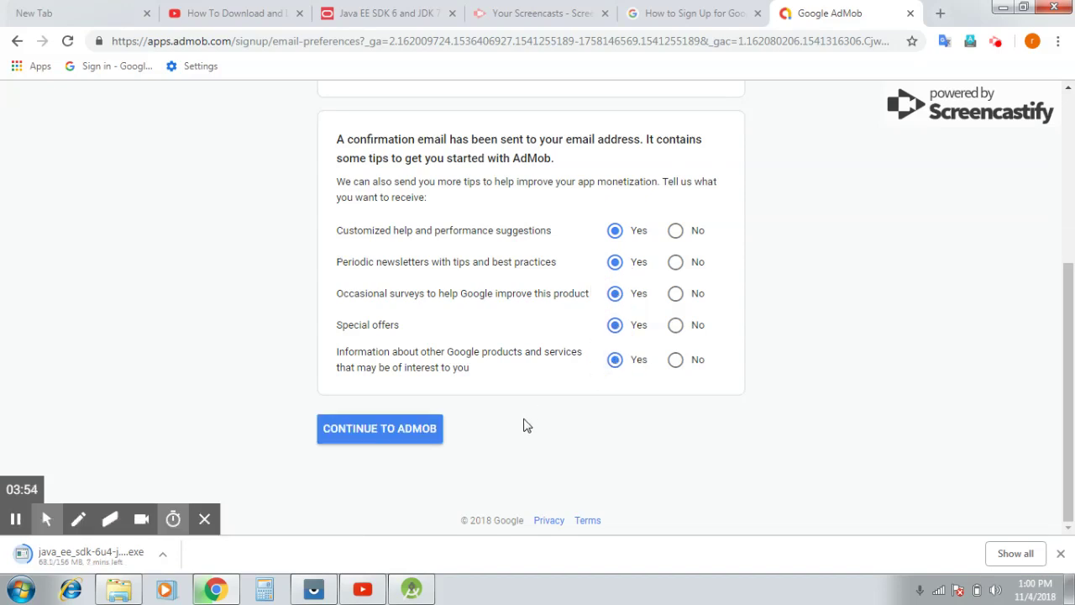
{"action": "left_click", "coordinate": [376, 432]}
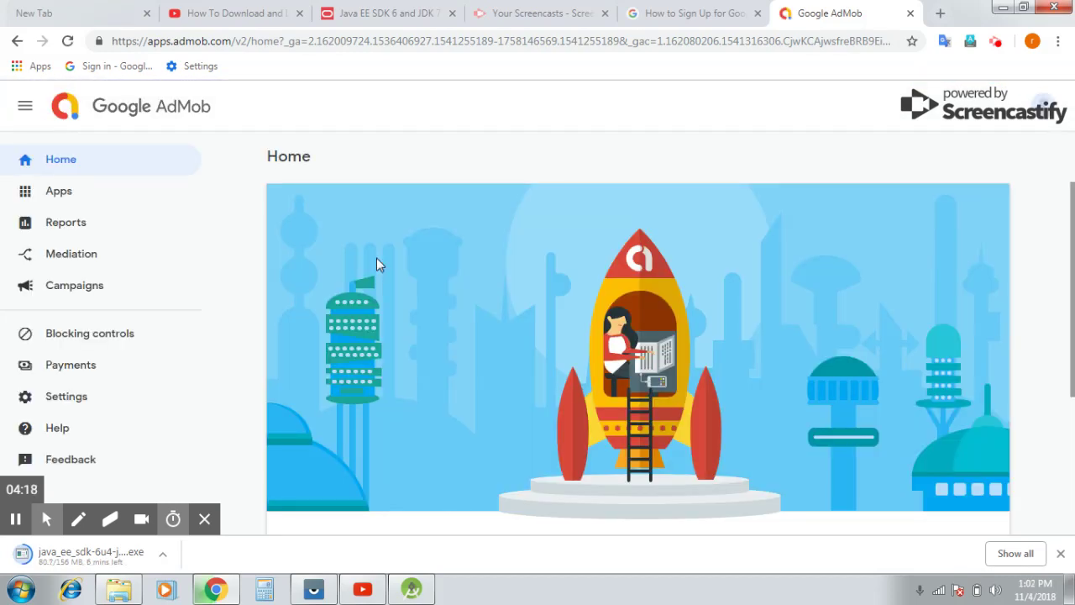
- Start setting up a new app from the home page and state that it is not published on any store
{"action": "scroll", "coordinate": [402, 284], "scroll_direction": "down", "scroll_amount": 3}
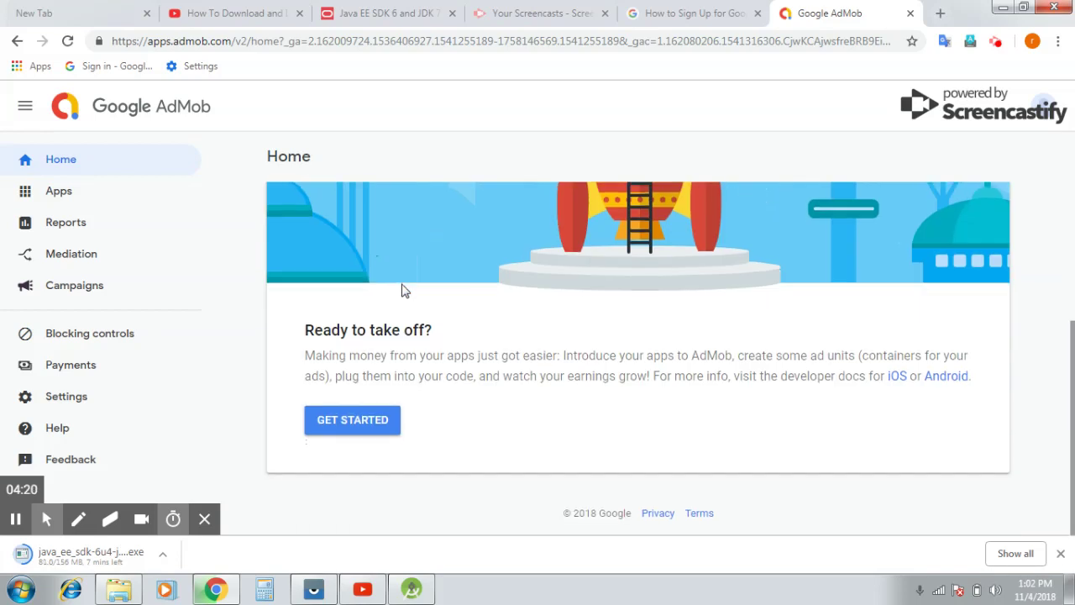
{"action": "left_click", "coordinate": [347, 432]}
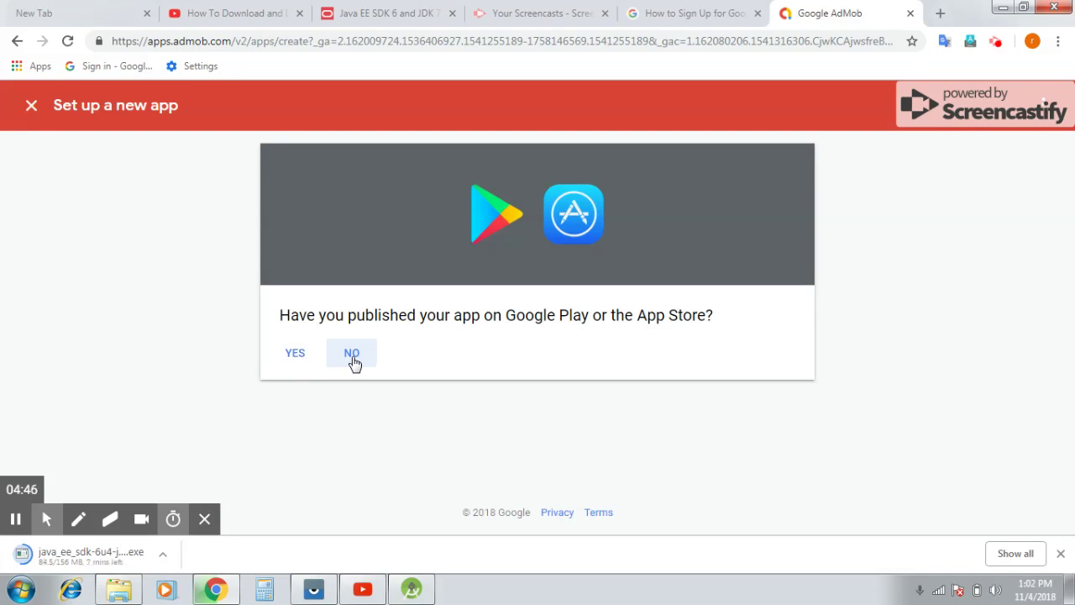
{"action": "left_click", "coordinate": [352, 354]}
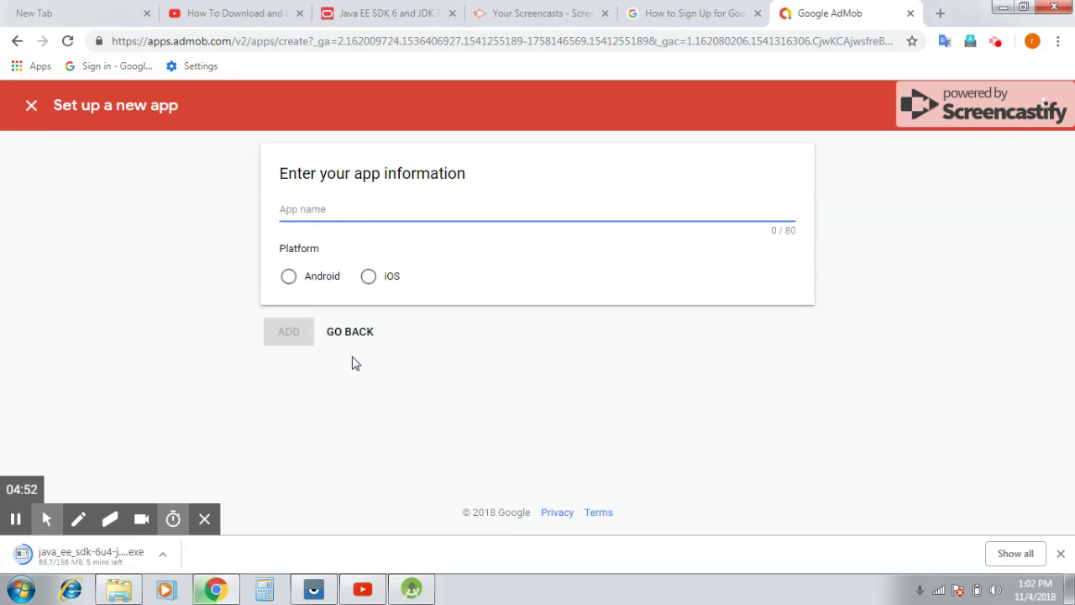
- Add the app under the name "real tube knoeledge" with Android as its platform
{"action": "left_click", "coordinate": [342, 208]}
{"action": "type", "text": "real tube k"}
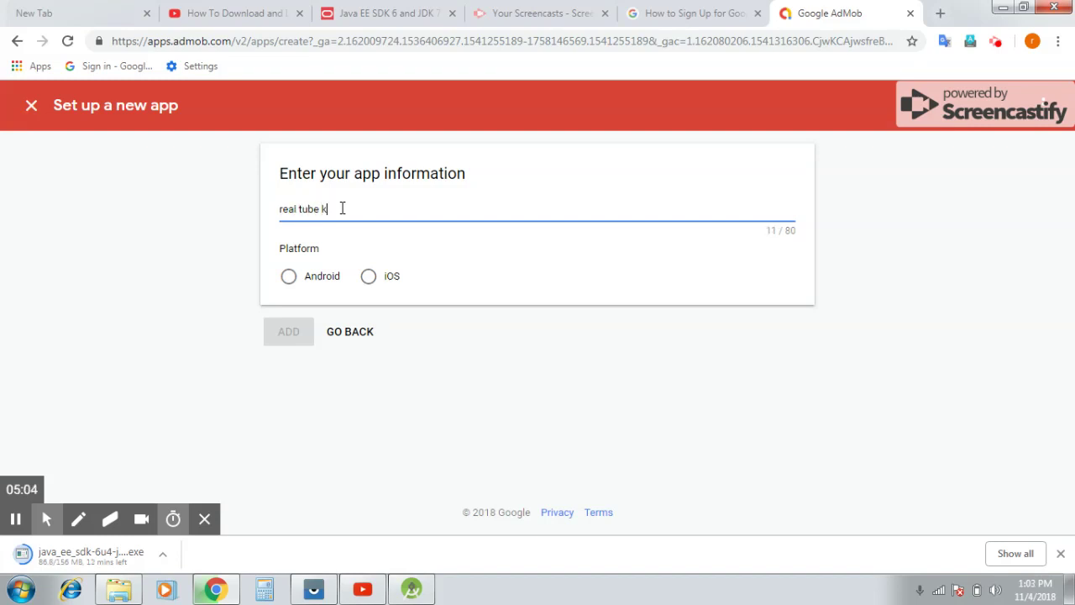
{"action": "type", "text": "nowl"}
{"action": "type", "text": "ed"}
{"action": "type", "text": "ge"}
{"action": "left_click", "coordinate": [288, 277]}
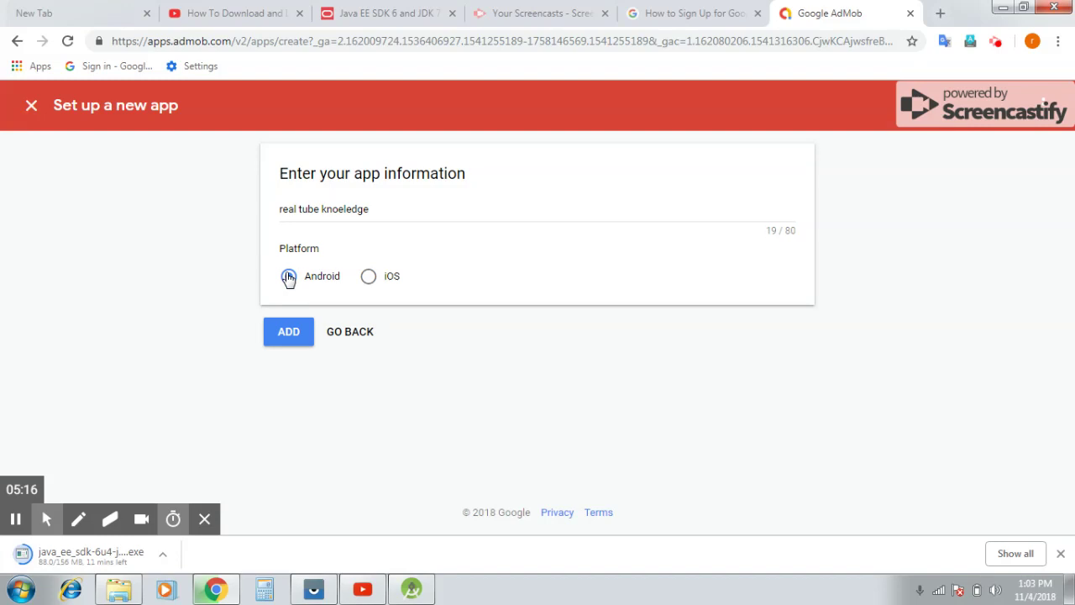
{"action": "left_click", "coordinate": [284, 336]}
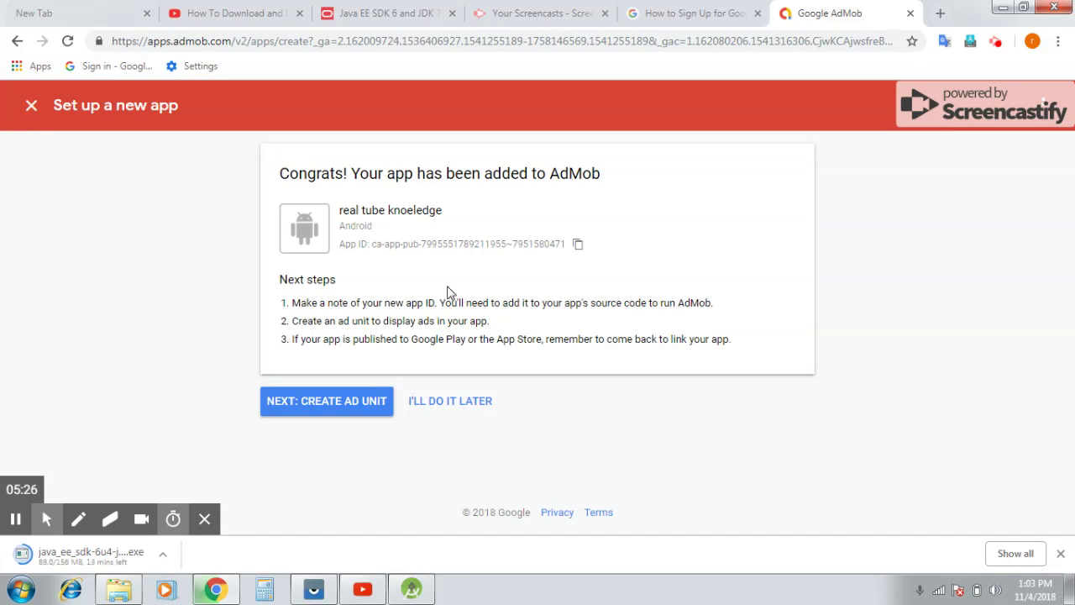
- Copy the new app's ID and start creating an ad unit in the Banner format
{"action": "left_click", "coordinate": [578, 245]}
{"action": "left_click", "coordinate": [329, 407]}
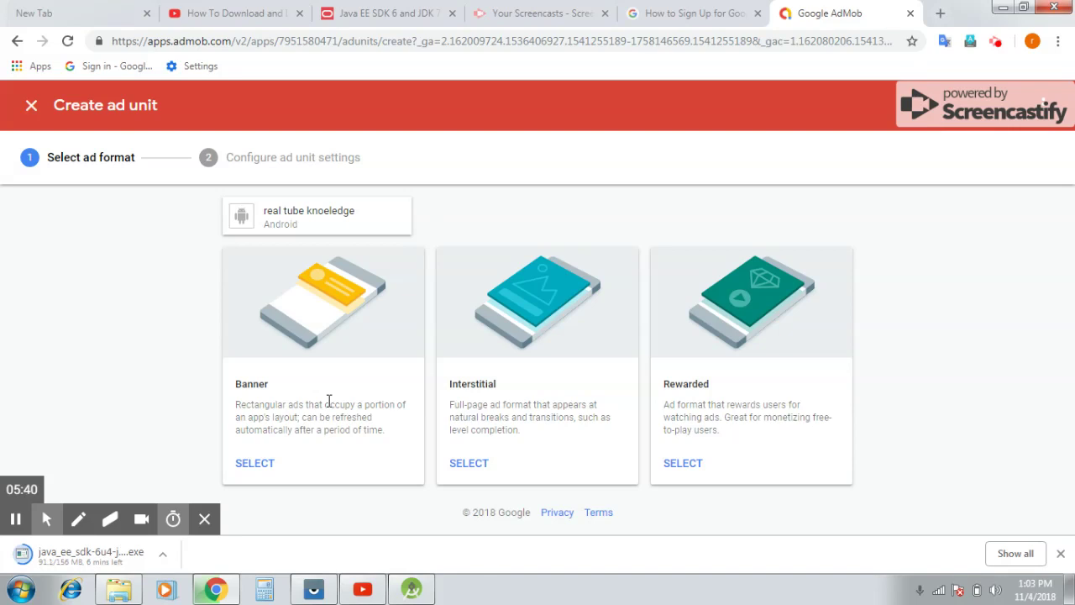
{"action": "left_click", "coordinate": [258, 467]}
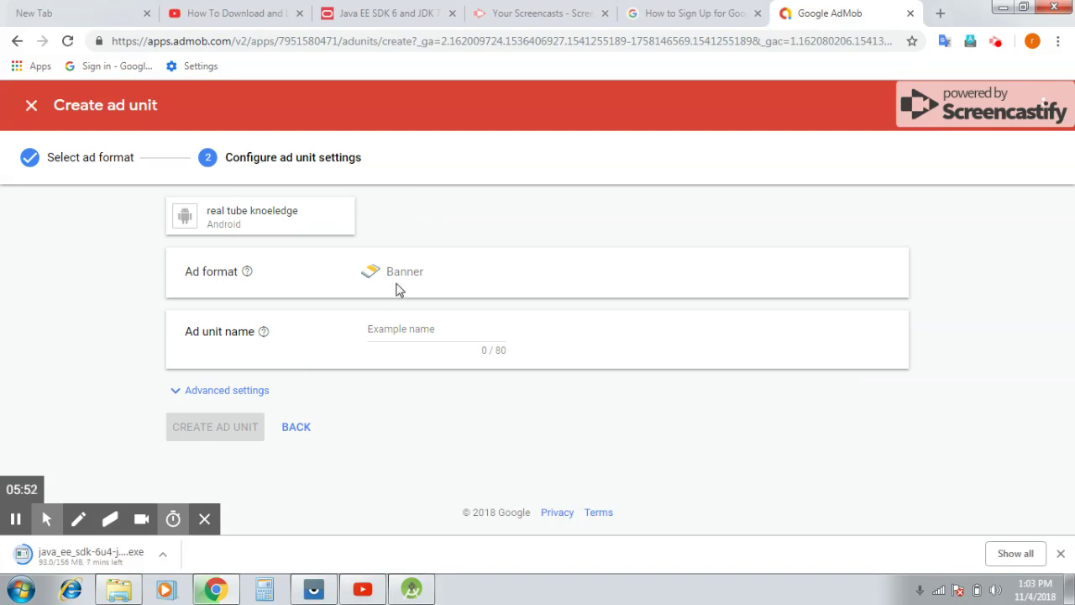
- Name the ad unit "Banner top", reusing the copied word Banner from the ad format
{"action": "left_click", "coordinate": [386, 326]}
{"action": "left_click_drag", "start_coordinate": [390, 273], "coordinate": [437, 271]}
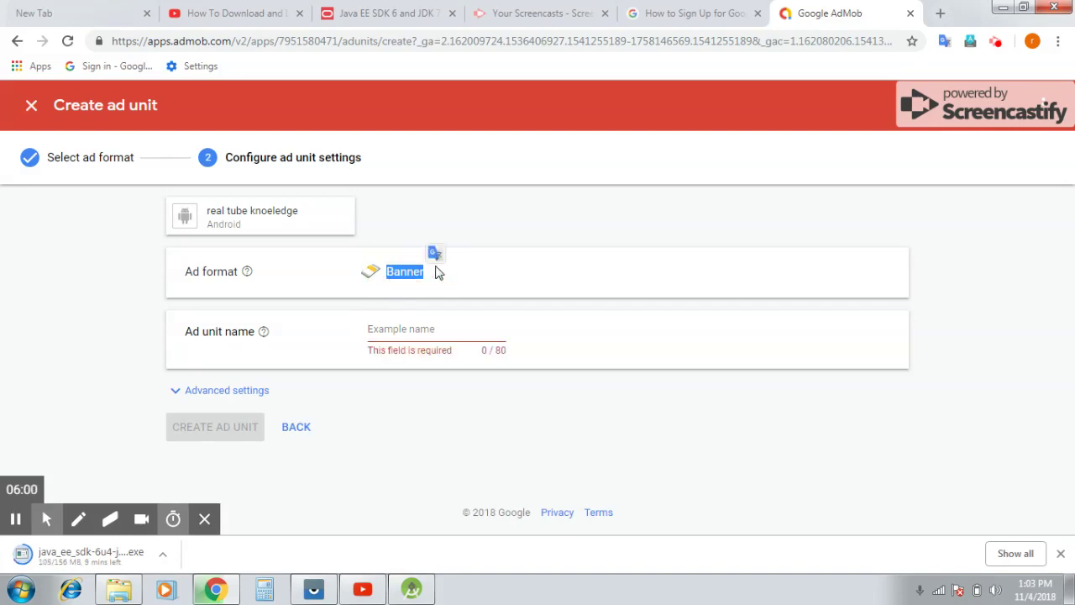
{"action": "right_click", "coordinate": [409, 273]}
{"action": "left_click", "coordinate": [440, 284]}
{"action": "left_click", "coordinate": [391, 325]}
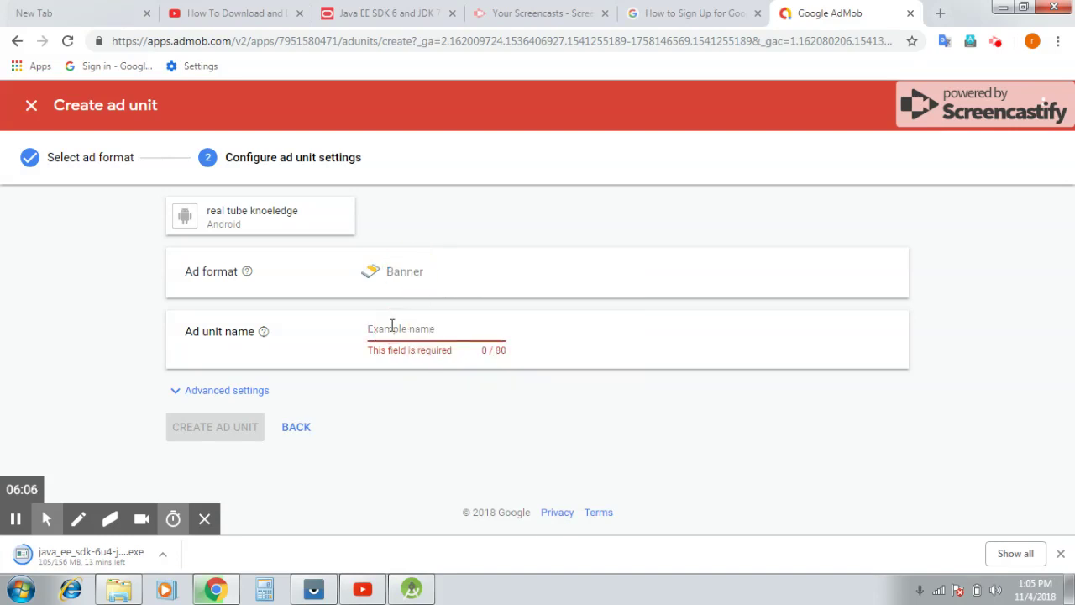
{"action": "right_click", "coordinate": [392, 328]}
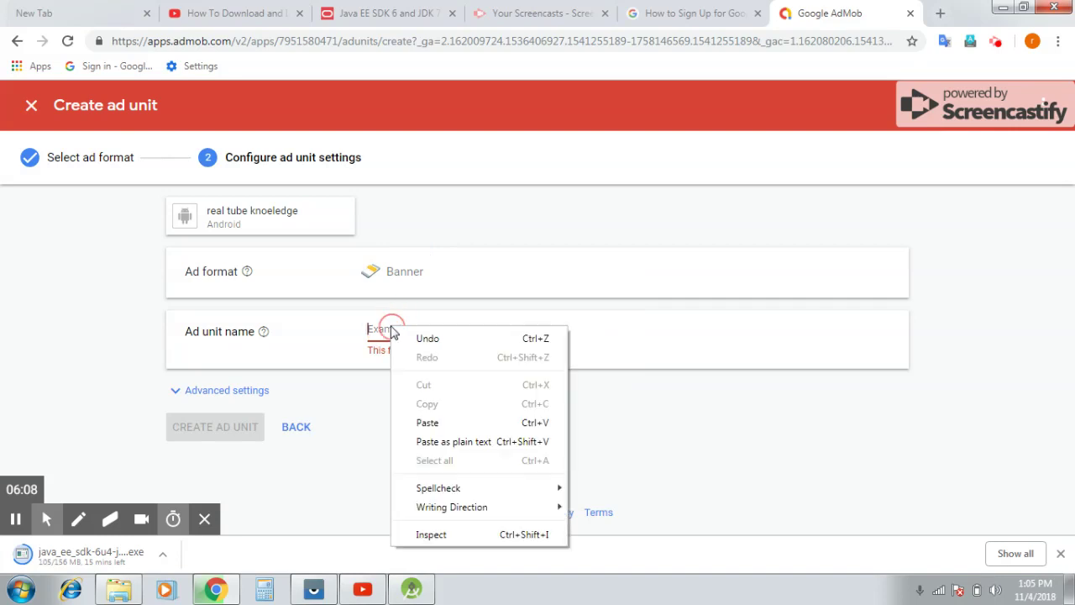
{"action": "left_click", "coordinate": [427, 420]}
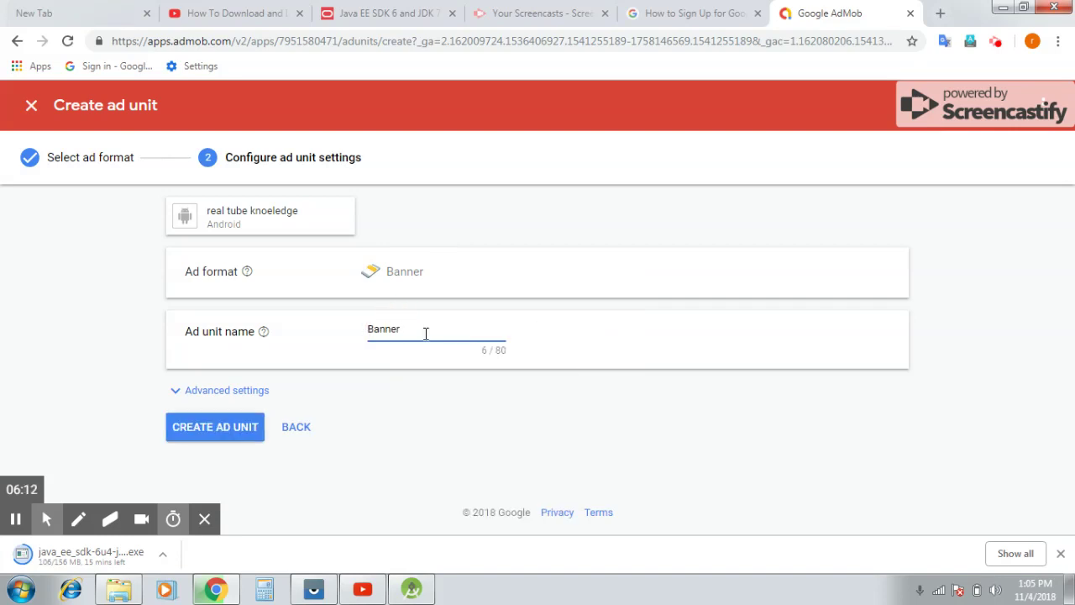
{"action": "type", "text": "too"}
{"action": "key", "text": "BackSpace"}
- Expand the advanced settings to review ad type, automatic refresh and eCPM floor, and create the ad unit
{"action": "left_click", "coordinate": [387, 395]}
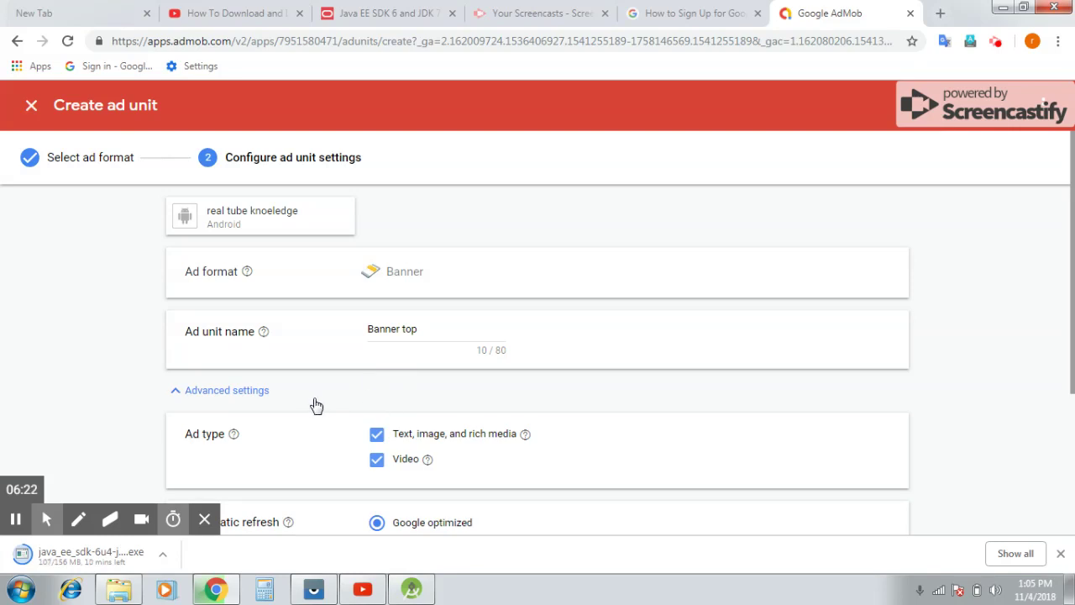
{"action": "scroll", "coordinate": [318, 454], "scroll_direction": "down", "scroll_amount": 2}
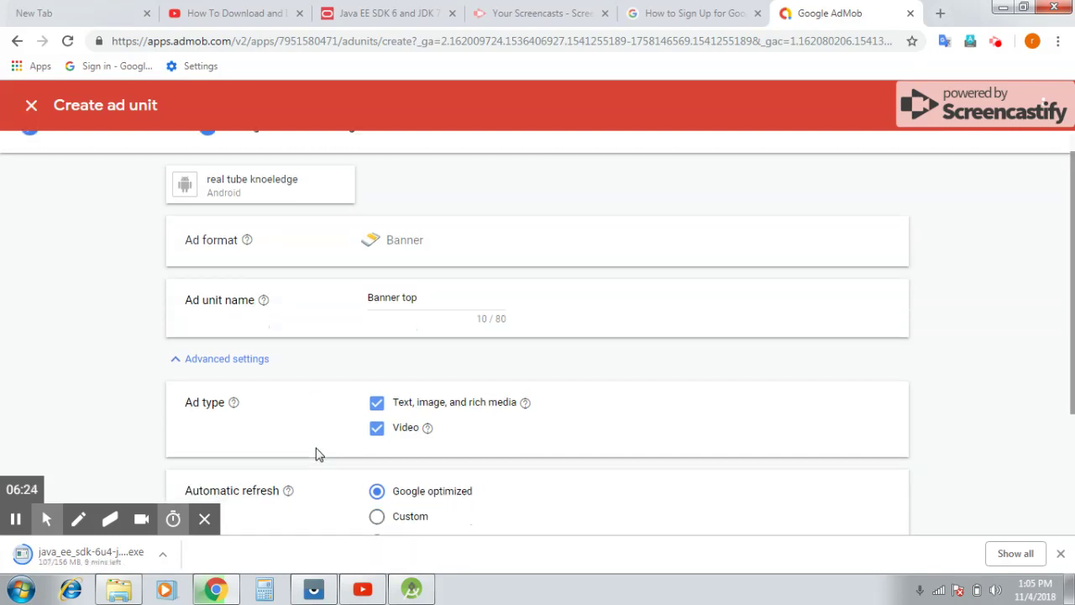
{"action": "scroll", "coordinate": [316, 455], "scroll_direction": "down", "scroll_amount": 2}
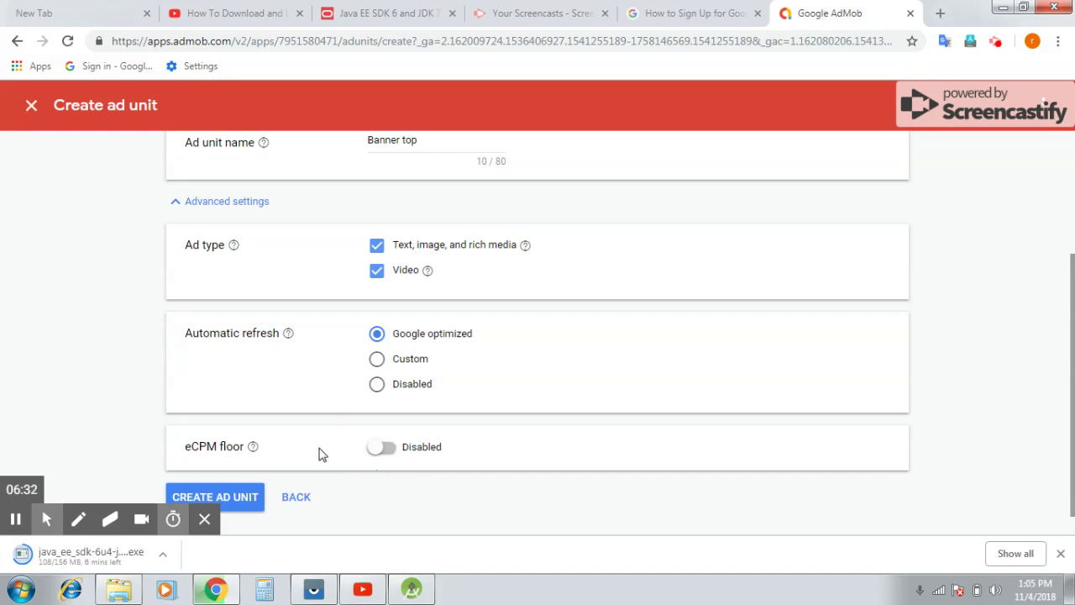
{"action": "scroll", "coordinate": [363, 509], "scroll_direction": "down", "scroll_amount": 1}
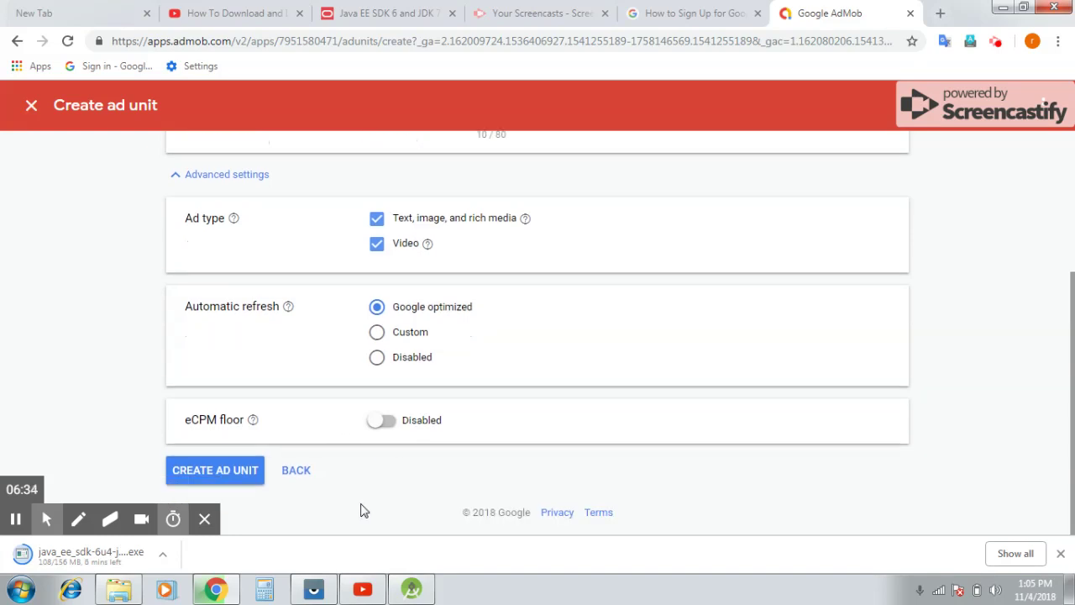
{"action": "left_click", "coordinate": [199, 477]}
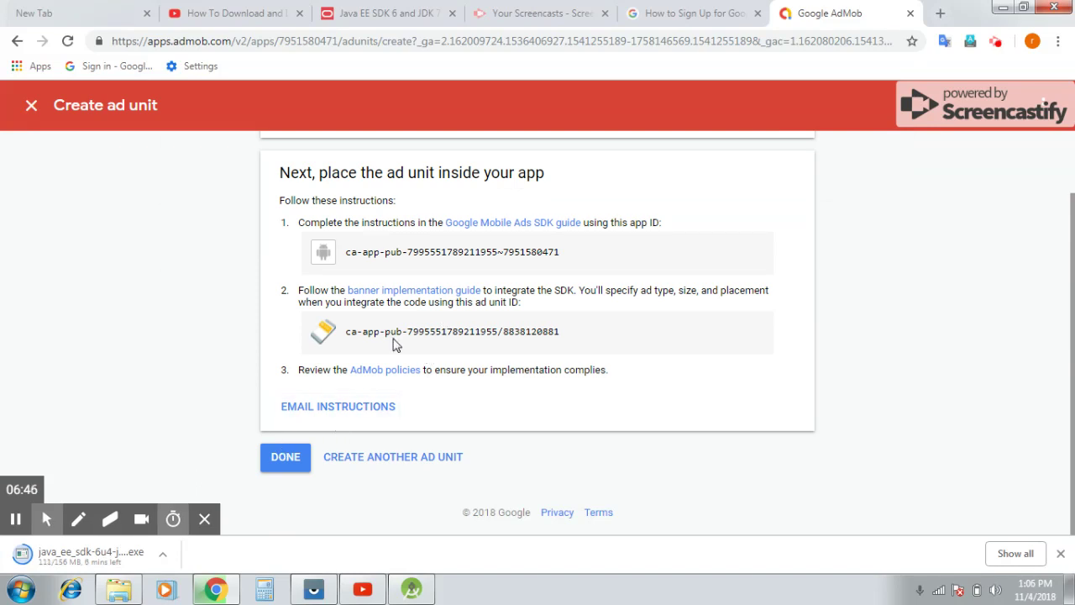
- Finish the ad unit placement instructions and open the settings of the Banner top ad unit from the list
{"action": "left_click_drag", "start_coordinate": [346, 331], "coordinate": [563, 335]}
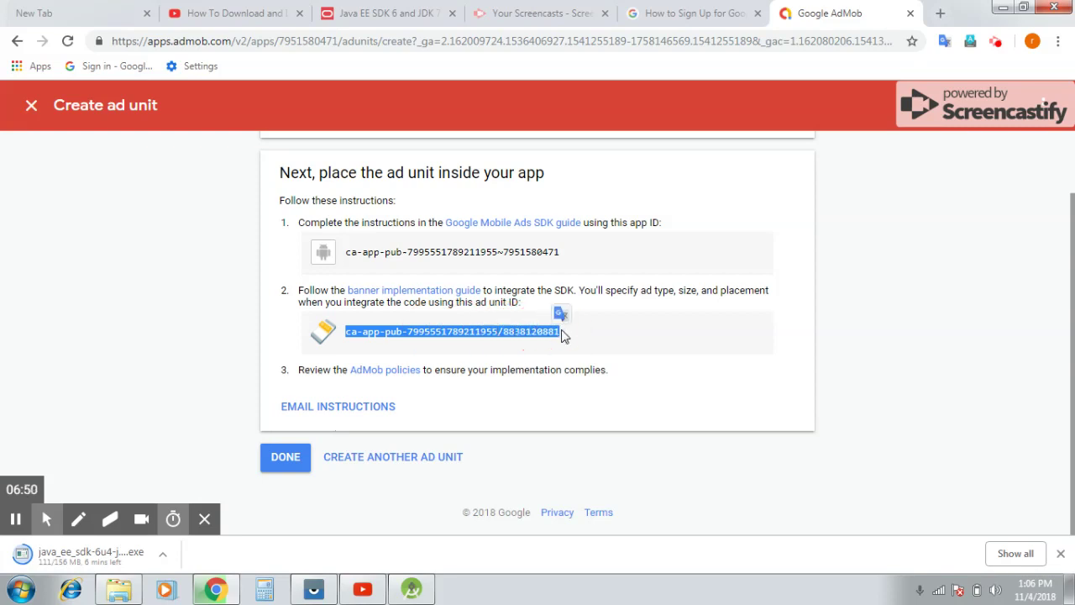
{"action": "left_click", "coordinate": [551, 393]}
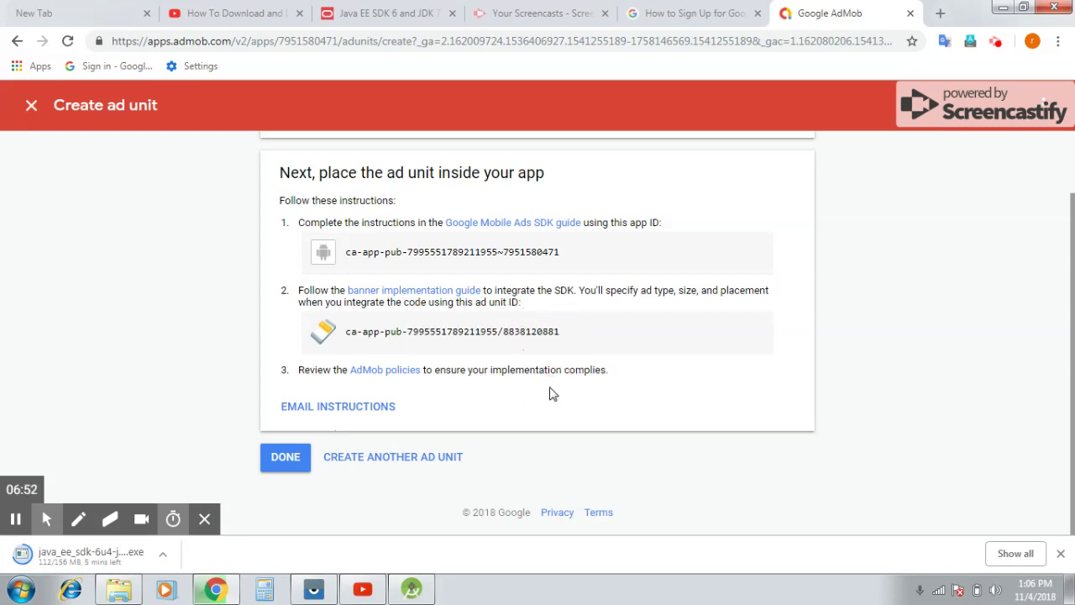
{"action": "left_click", "coordinate": [281, 463]}
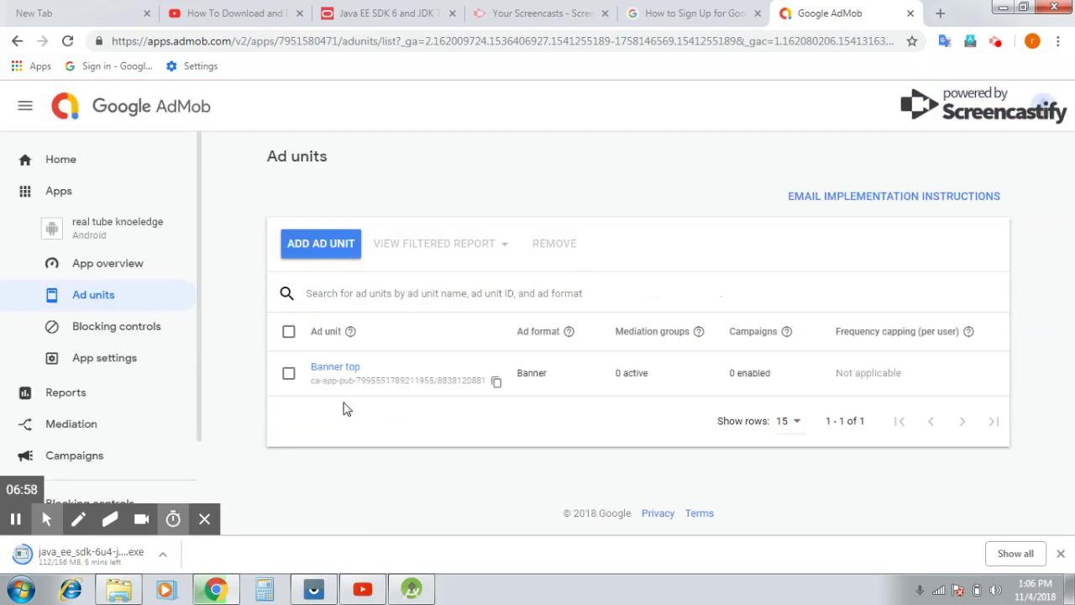
{"action": "left_click", "coordinate": [459, 384]}
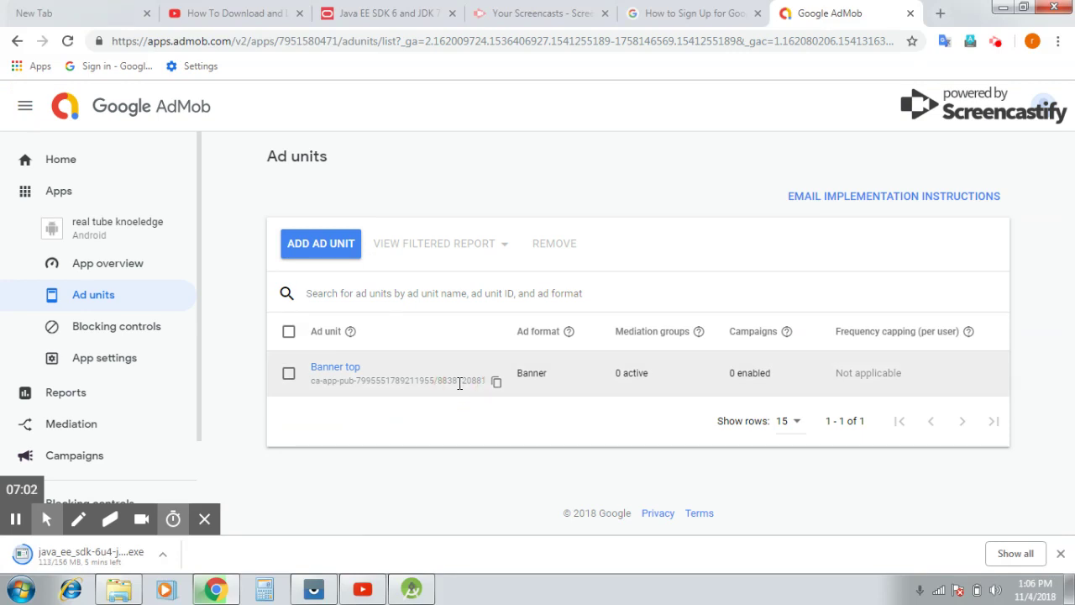
{"action": "left_click", "coordinate": [453, 366]}
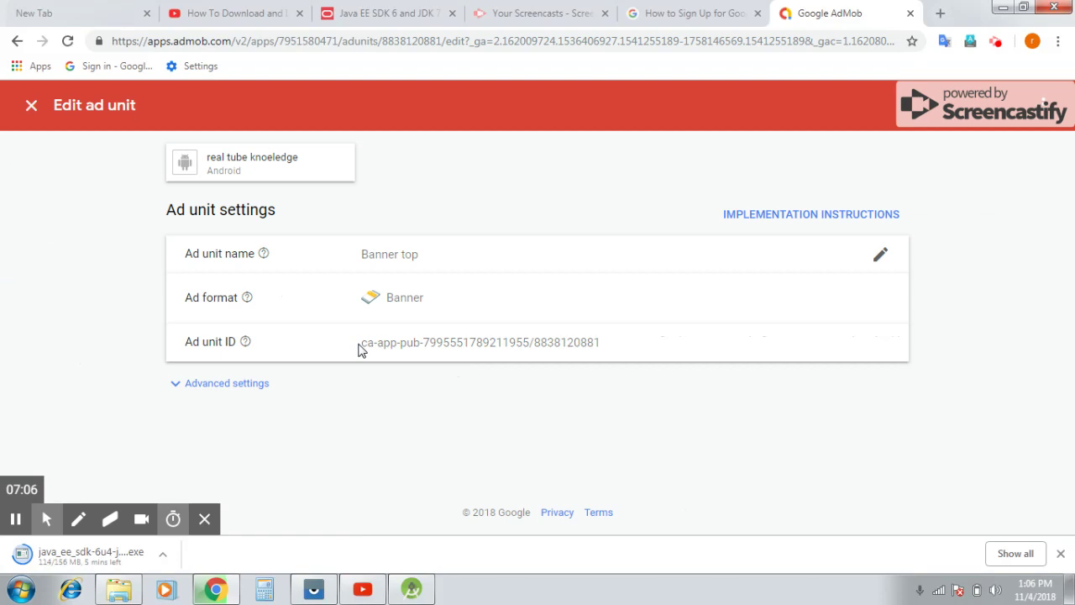
- Review the Banner top ad unit's ID and its advanced settings, and close the ad unit editor
{"action": "left_click_drag", "start_coordinate": [360, 346], "coordinate": [689, 345]}
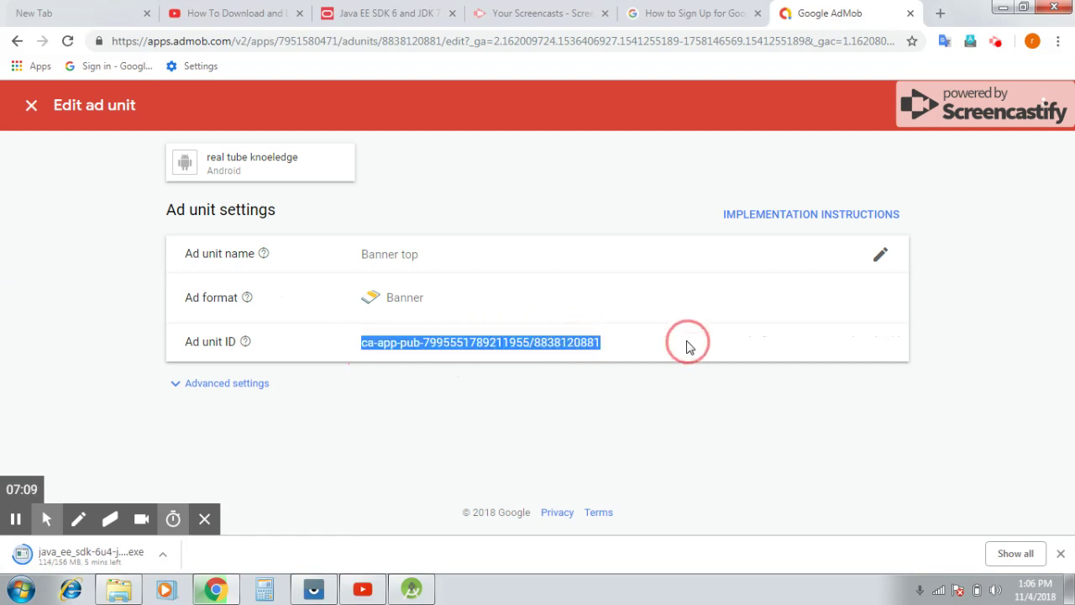
{"action": "left_click", "coordinate": [560, 400]}
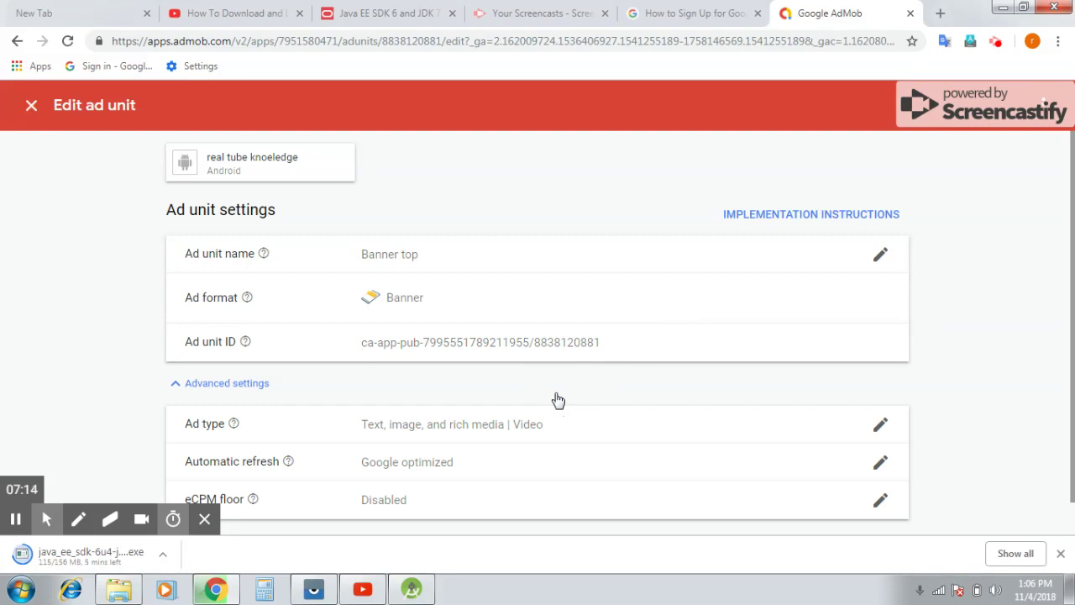
{"action": "scroll", "coordinate": [558, 400], "scroll_direction": "down", "scroll_amount": 1}
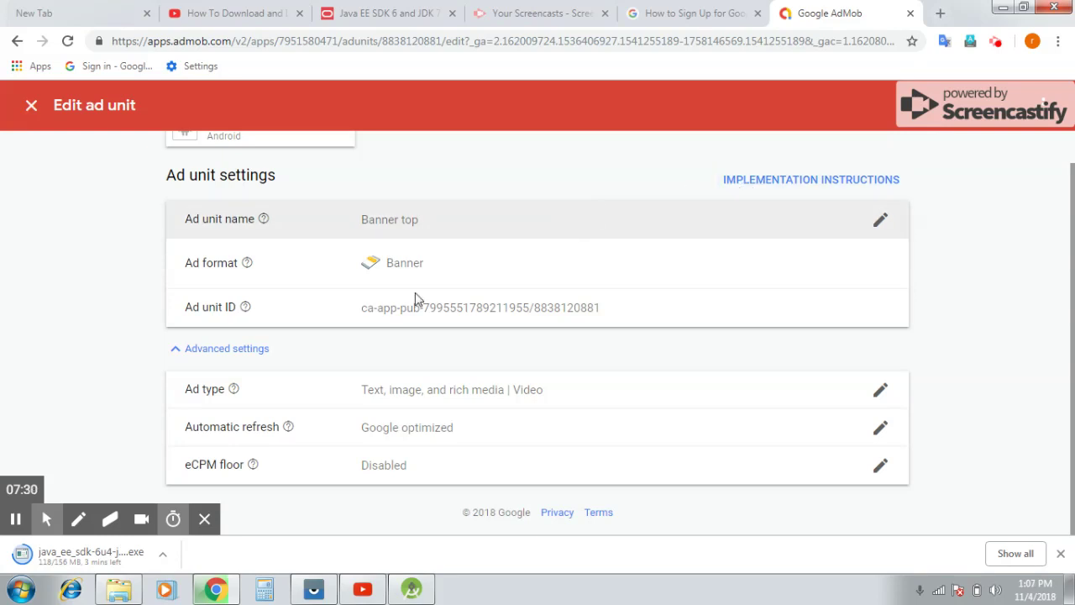
{"action": "left_click", "coordinate": [236, 351]}
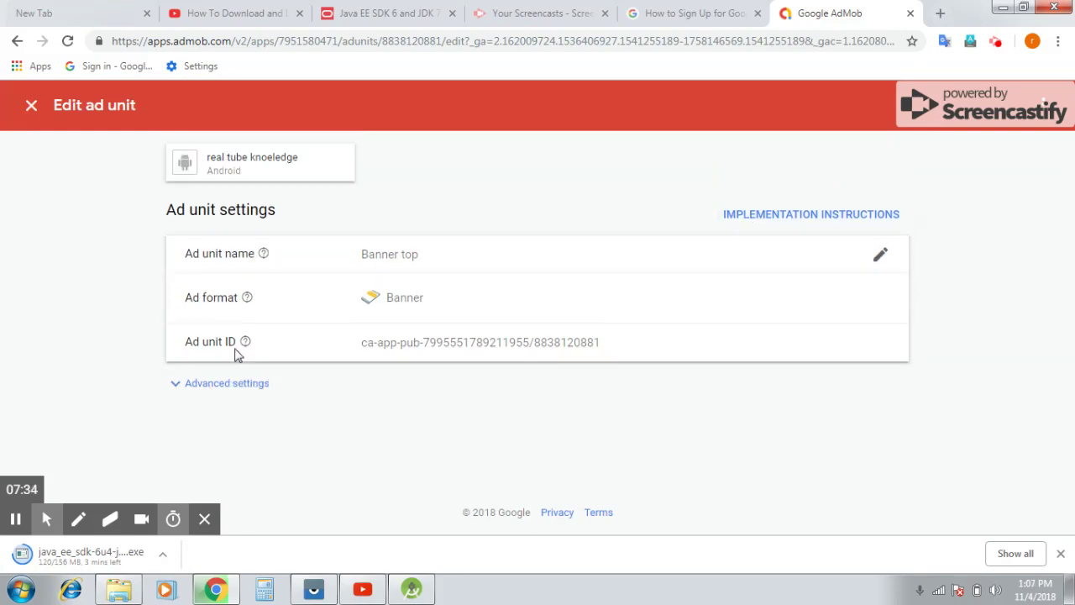
{"action": "left_click", "coordinate": [251, 388]}
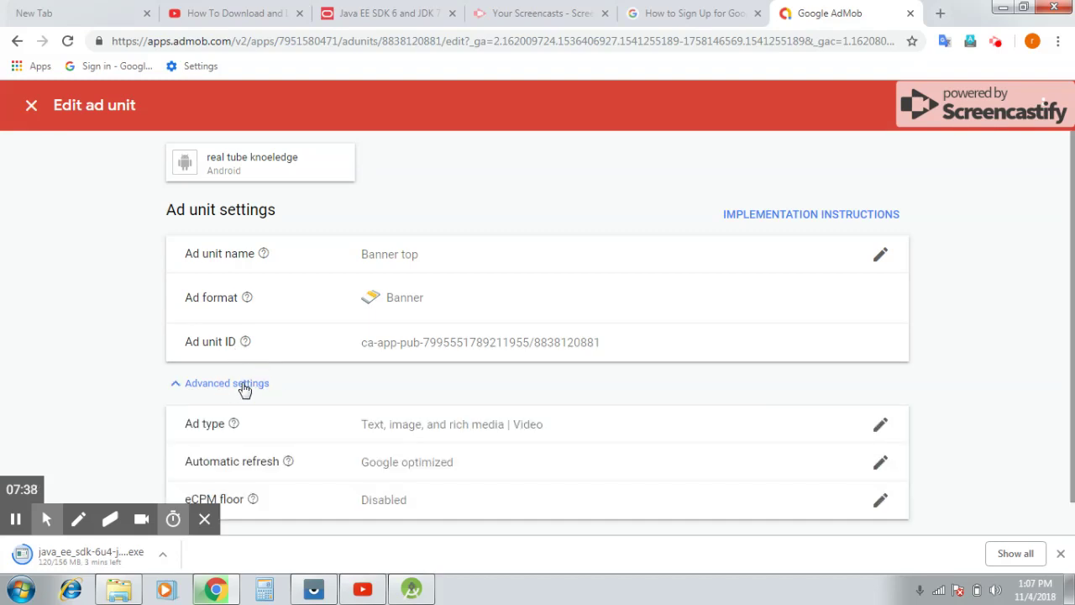
{"action": "scroll", "coordinate": [244, 388], "scroll_direction": "down", "scroll_amount": 1}
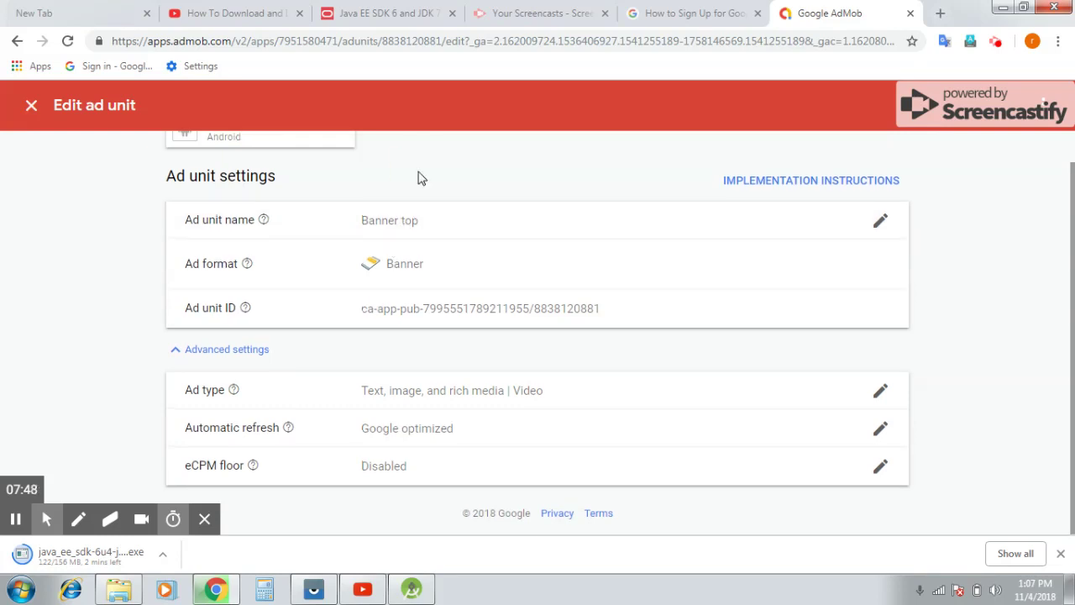
{"action": "scroll", "coordinate": [421, 178], "scroll_direction": "up", "scroll_amount": 1}
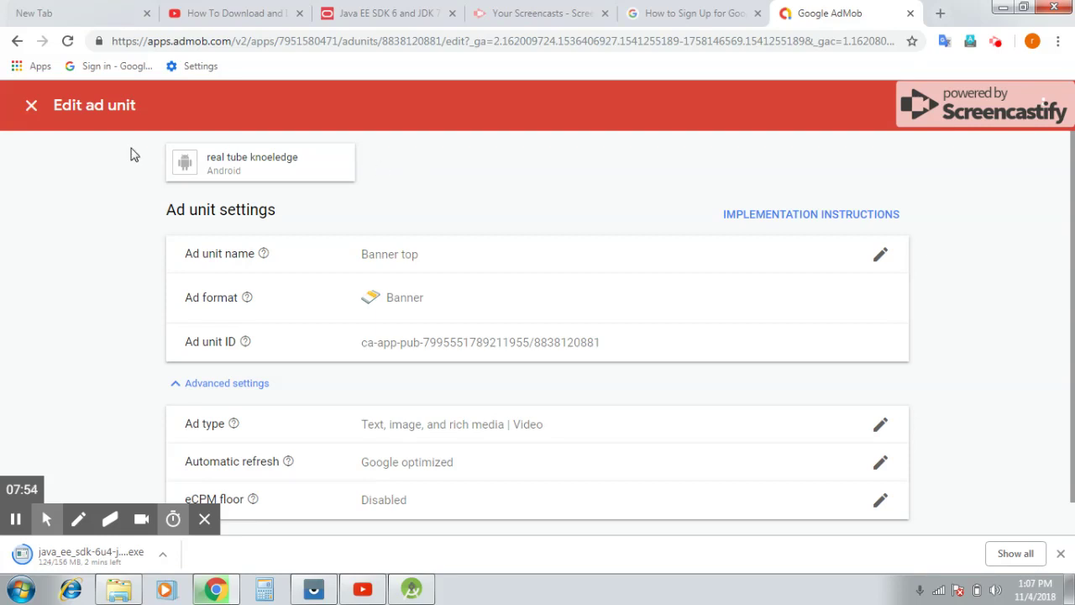
{"action": "left_click", "coordinate": [37, 106]}
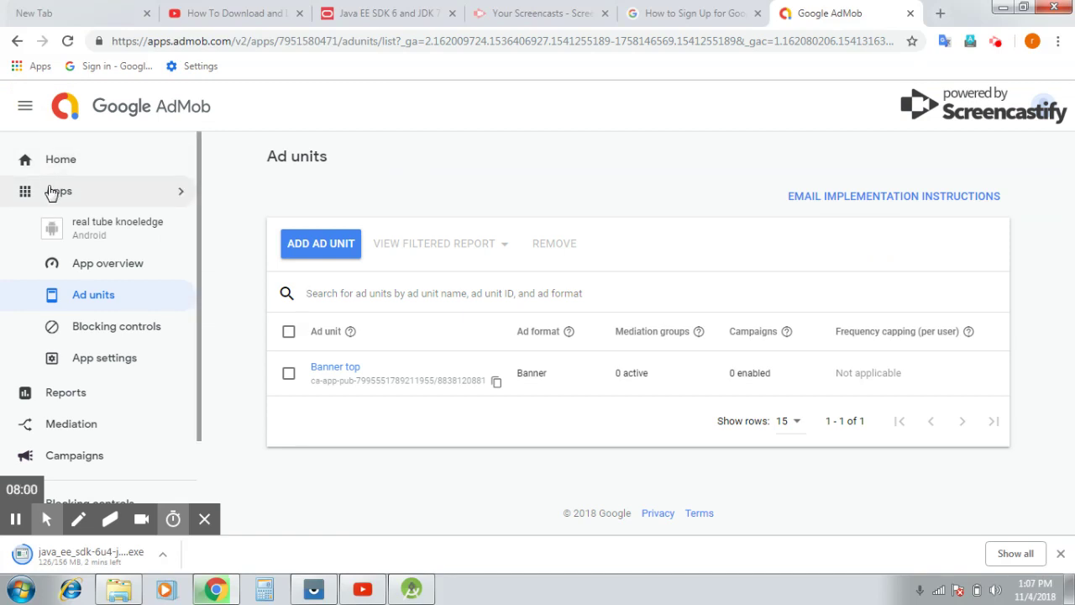
- Add a new unpublished app named "xyz" for the Android platform
{"action": "left_click", "coordinate": [81, 196]}
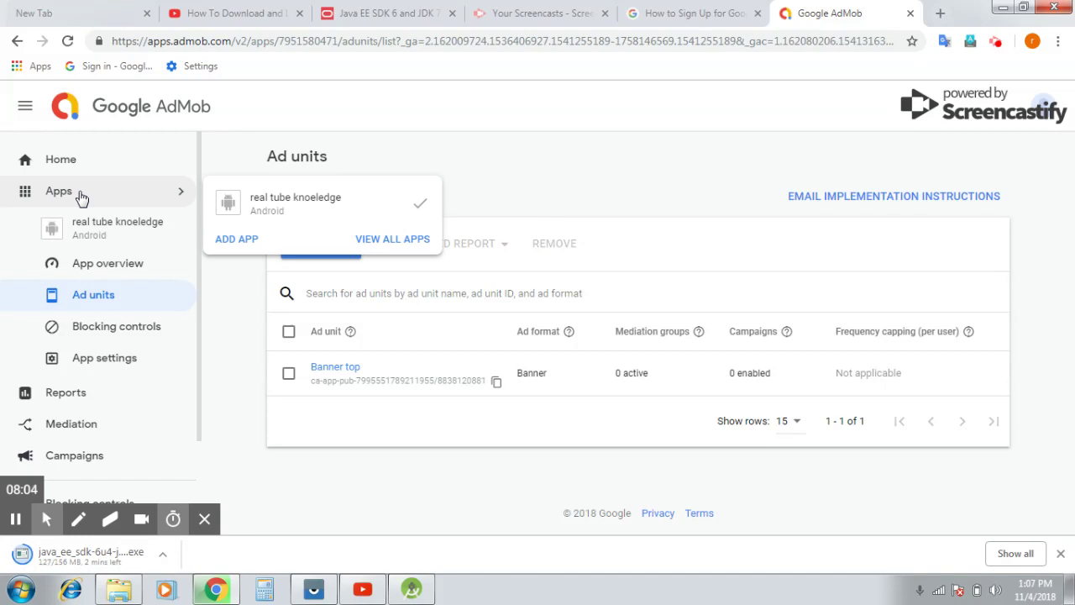
{"action": "left_click", "coordinate": [236, 244]}
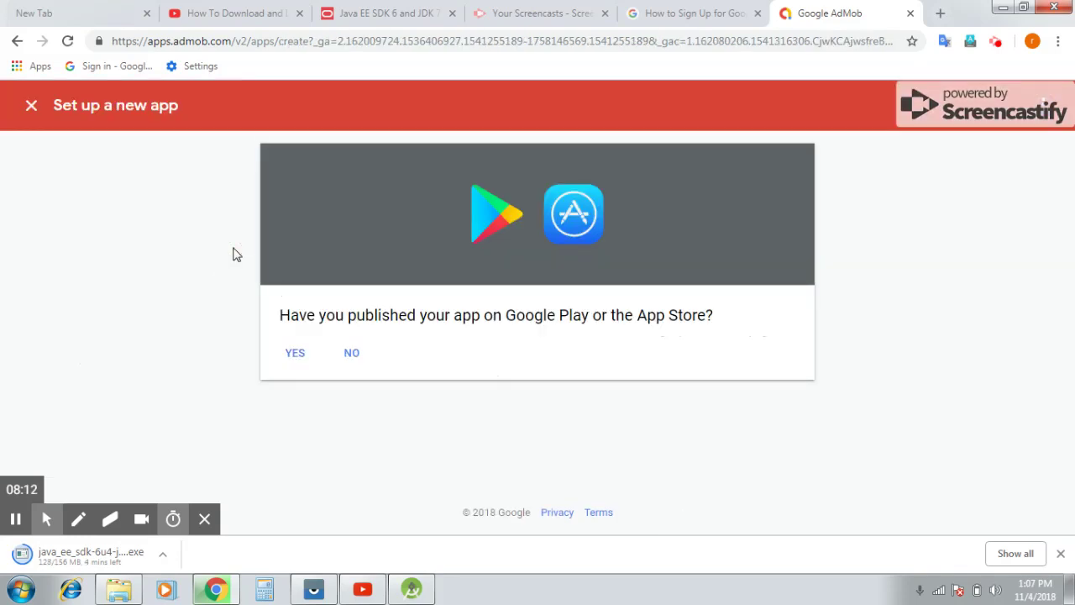
{"action": "left_click", "coordinate": [360, 356]}
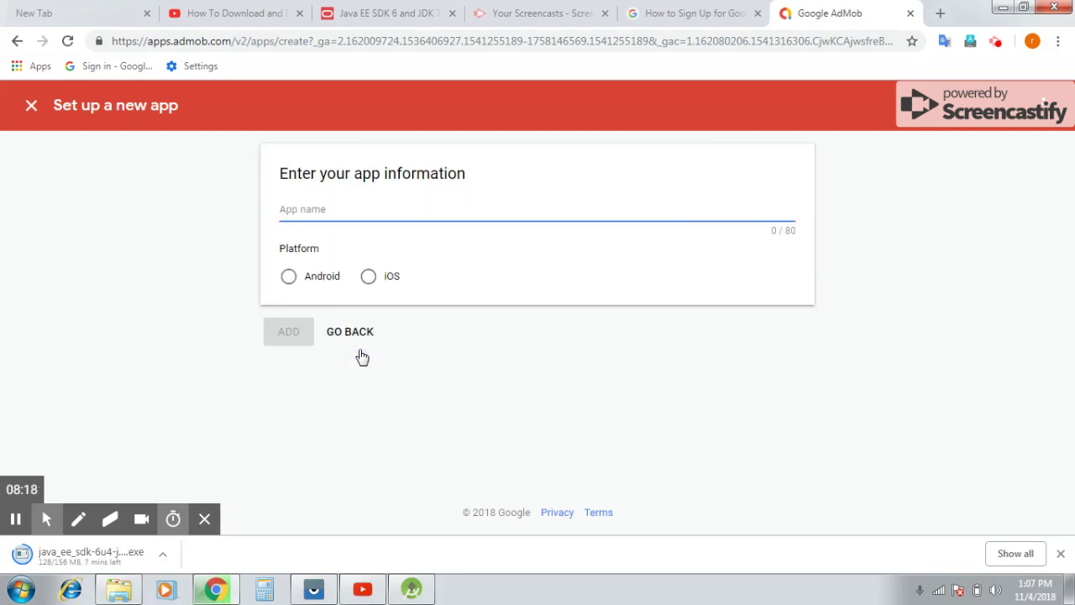
{"action": "left_click", "coordinate": [440, 202]}
{"action": "type", "text": "xyz"}
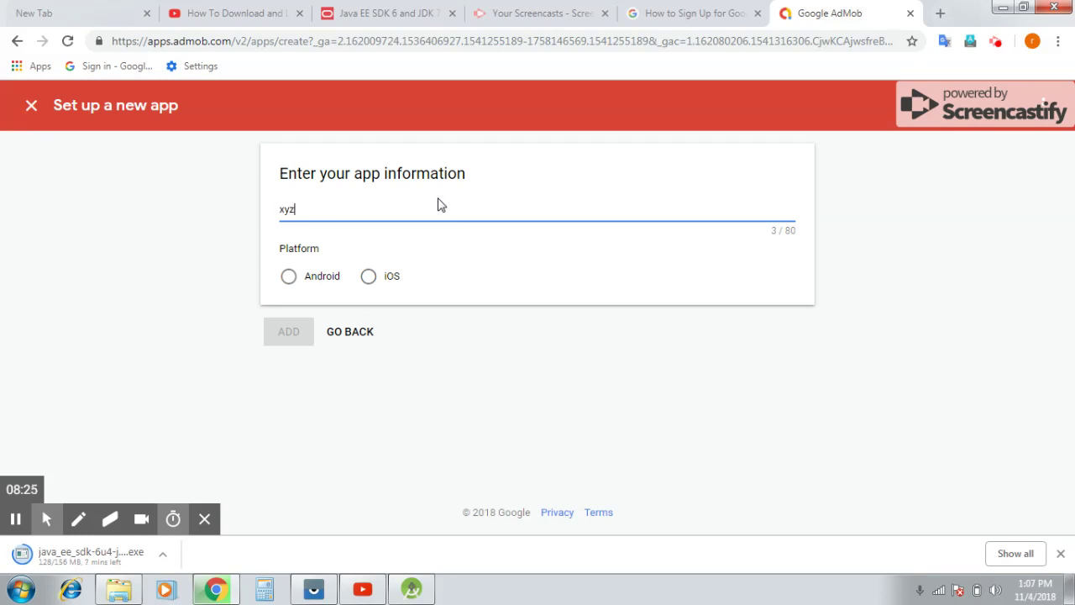
{"action": "left_click", "coordinate": [288, 277]}
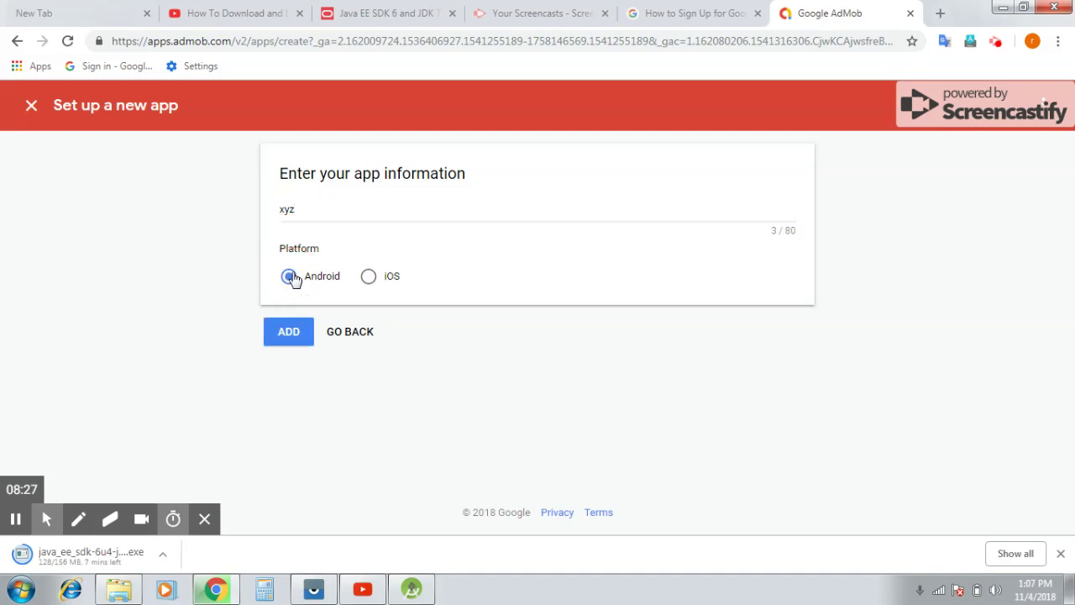
{"action": "left_click", "coordinate": [286, 335]}
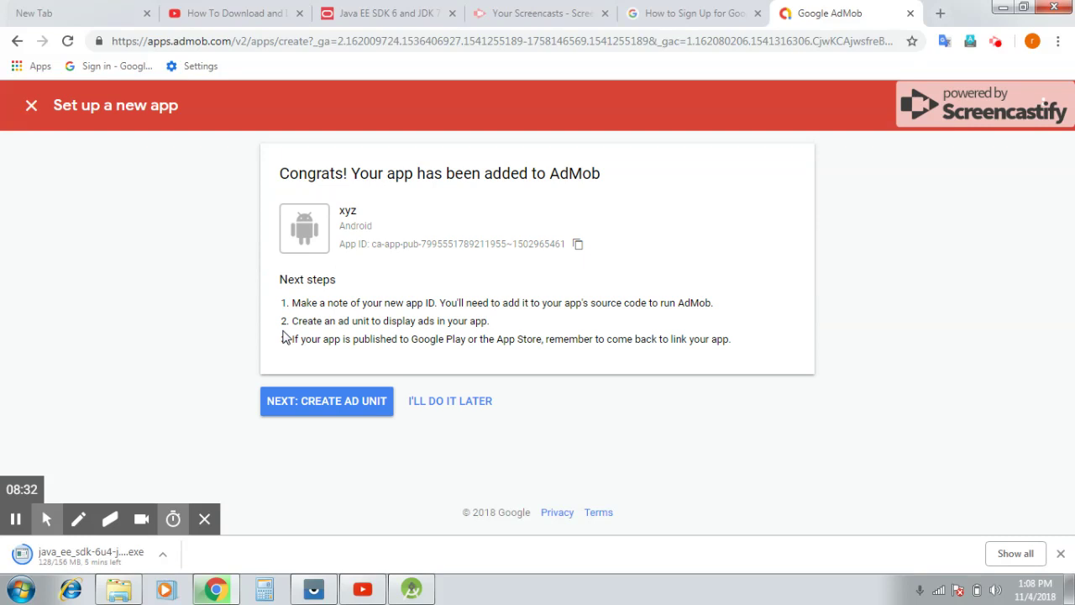
- Create a Banner ad unit named "wgetuquwiuw" for the xyz app
{"action": "left_click", "coordinate": [313, 403]}
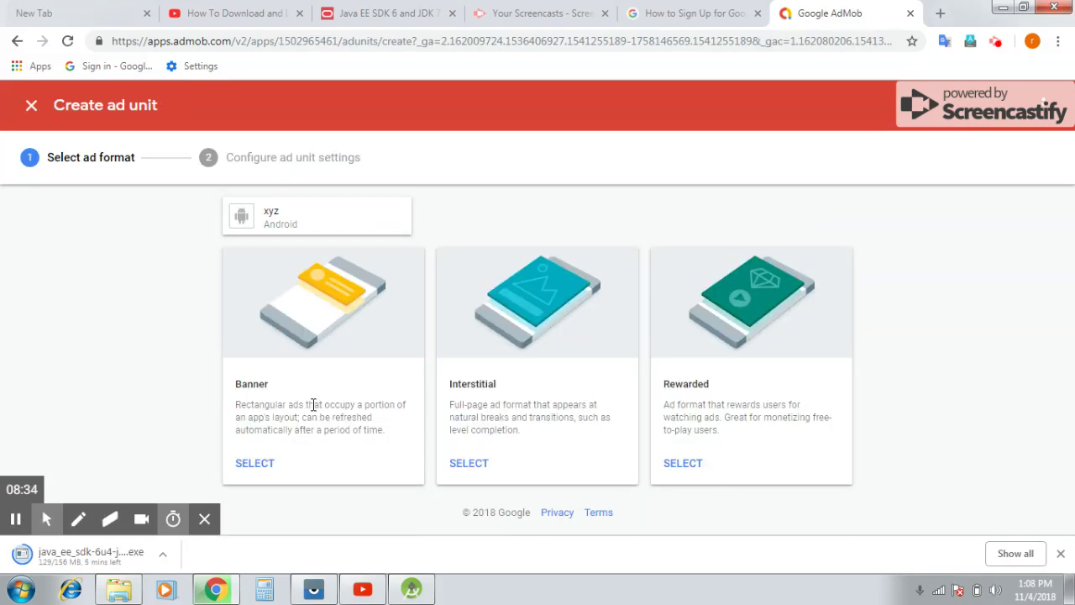
{"action": "left_click", "coordinate": [243, 476]}
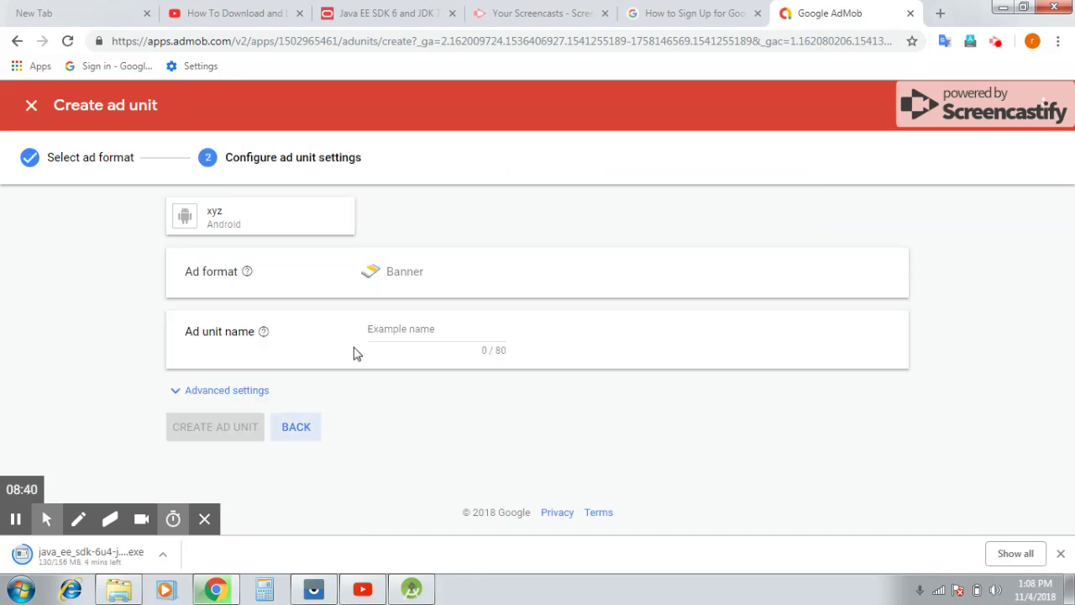
{"action": "left_click", "coordinate": [401, 329]}
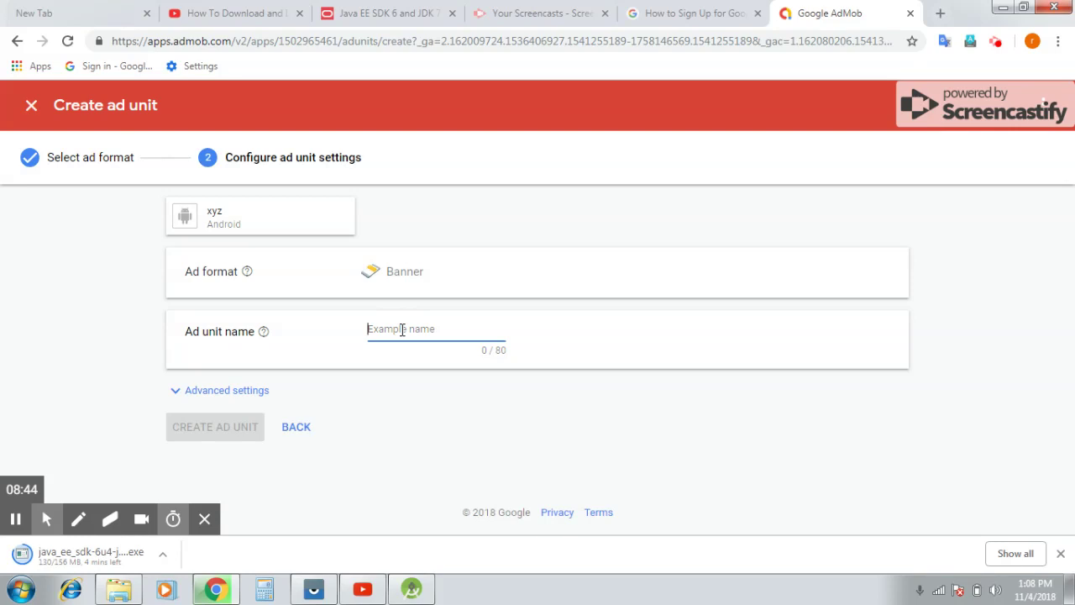
{"action": "type", "text": "wgetuquwiuw"}
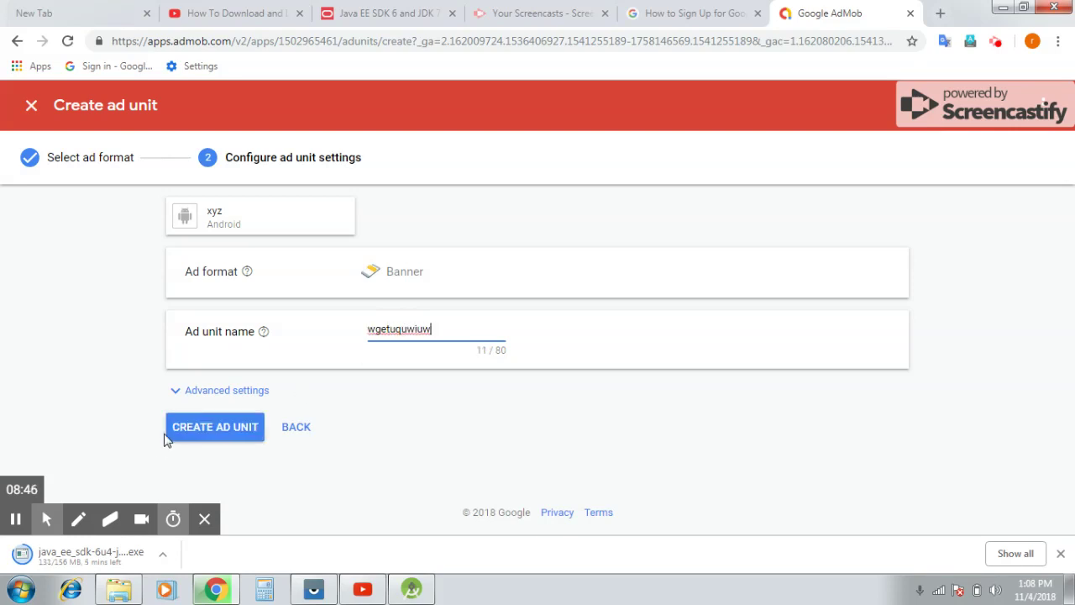
{"action": "left_click", "coordinate": [220, 430]}
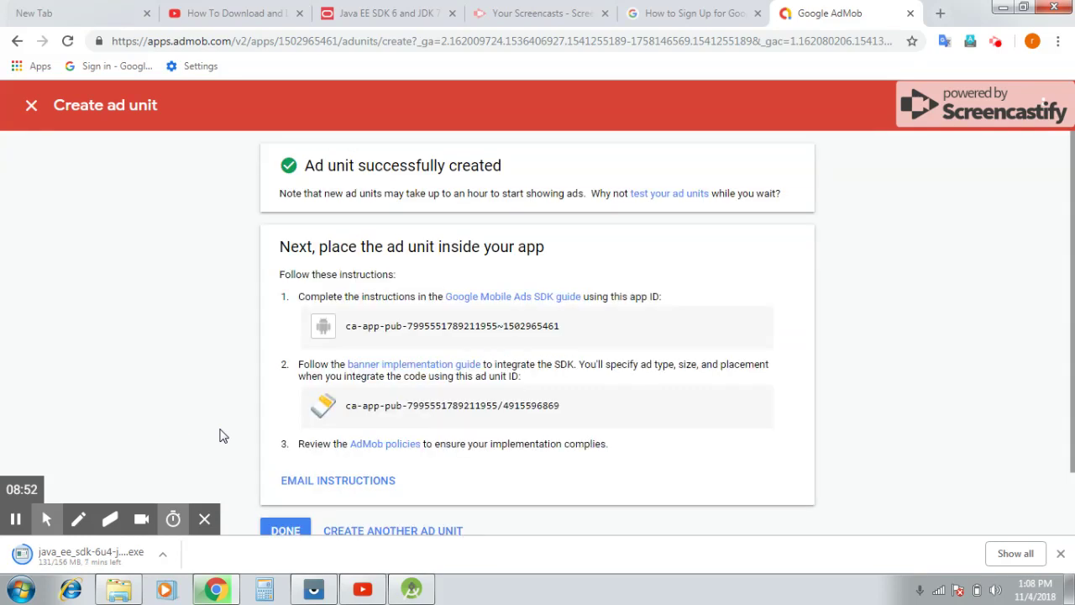
- Start creating another ad unit for the xyz app in the Interstitial format
{"action": "left_click", "coordinate": [580, 526]}
{"action": "scroll", "coordinate": [583, 532], "scroll_direction": "down", "scroll_amount": 1}
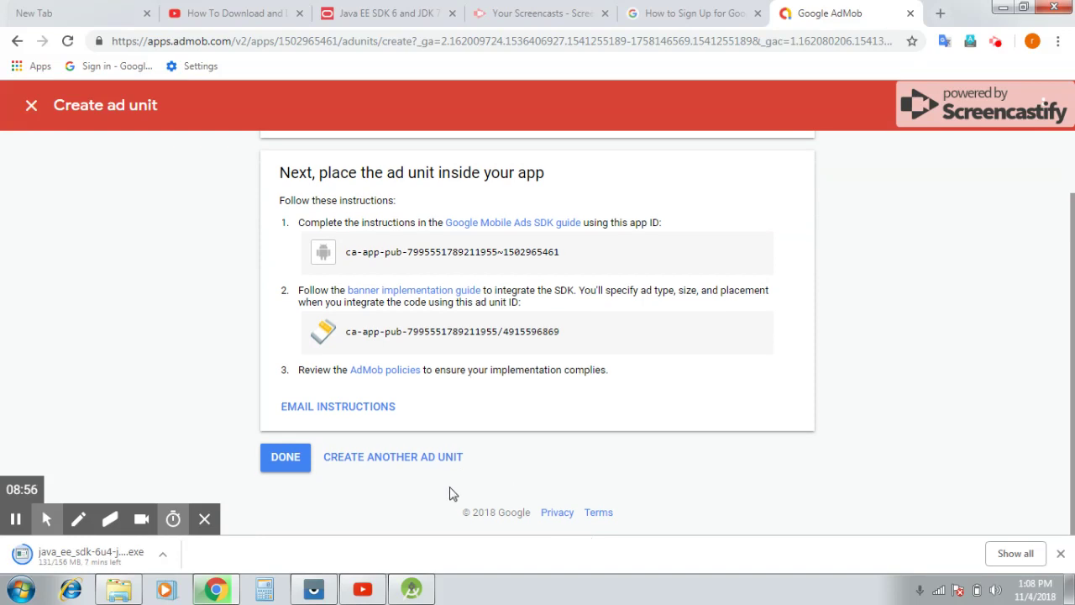
{"action": "left_click", "coordinate": [404, 470]}
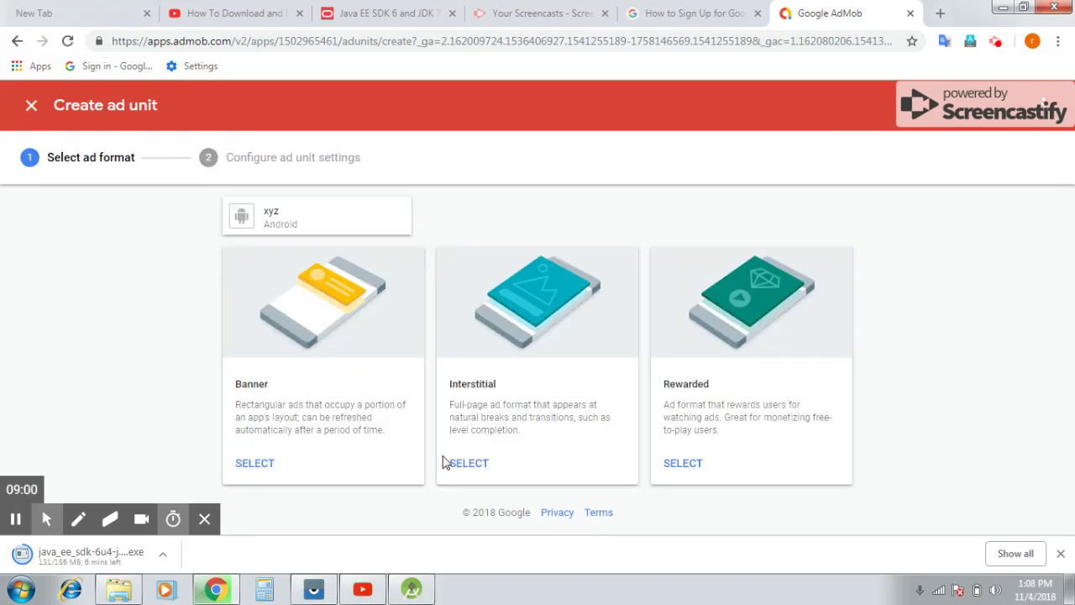
{"action": "left_click", "coordinate": [458, 463]}
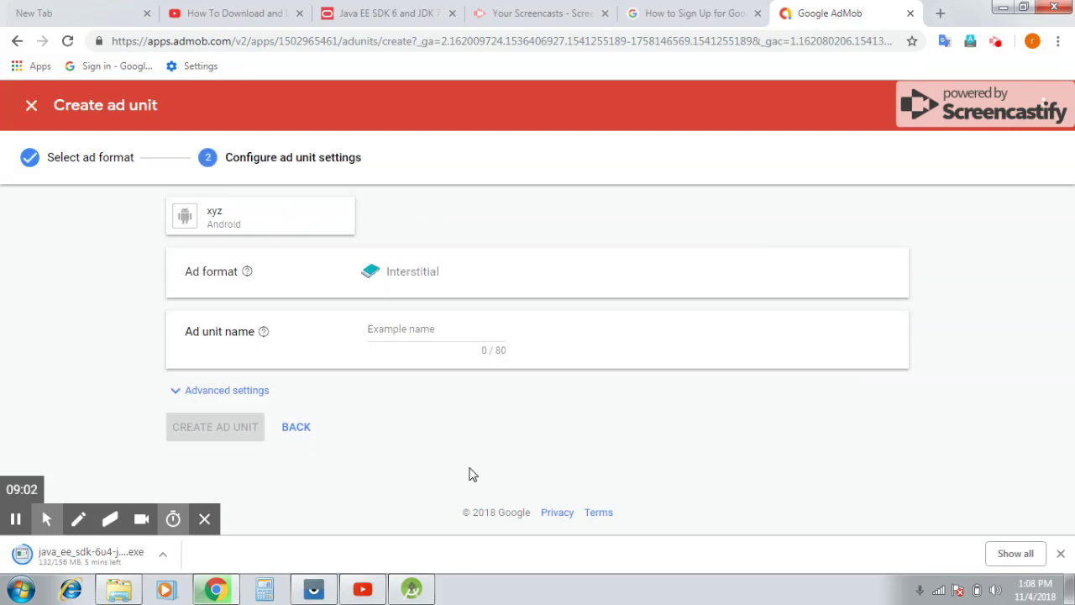
- Name the ad unit "Interstitial" by reusing the word copied from the ad format, and create it
{"action": "left_click_drag", "start_coordinate": [386, 277], "coordinate": [492, 276]}
{"action": "left_click_drag", "start_coordinate": [420, 272], "coordinate": [411, 278]}
{"action": "right_click", "coordinate": [412, 278]}
{"action": "left_click", "coordinate": [436, 287]}
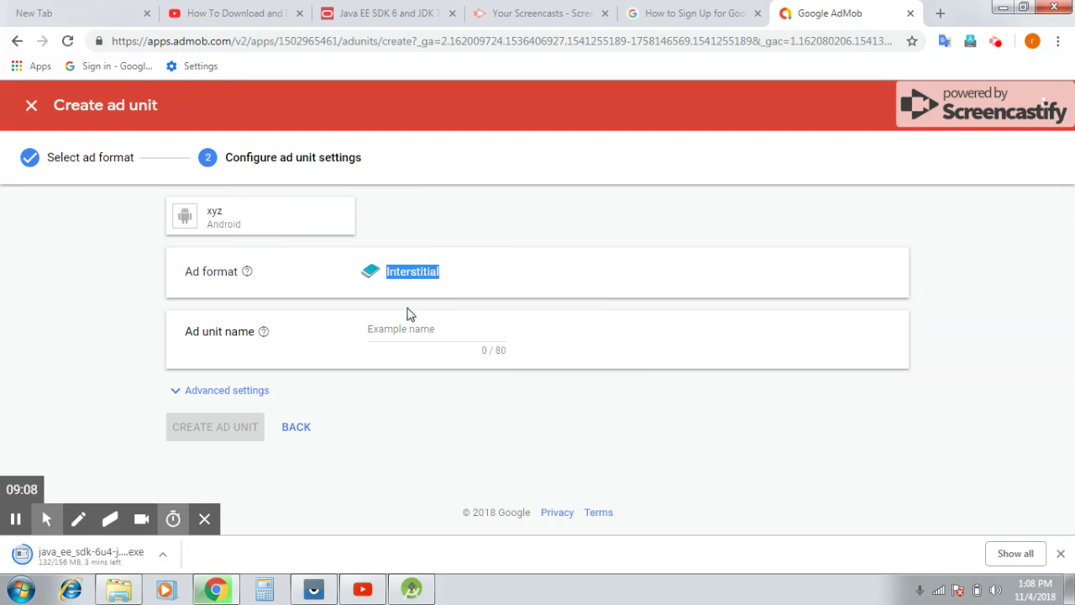
{"action": "left_click", "coordinate": [389, 326]}
{"action": "right_click", "coordinate": [388, 327]}
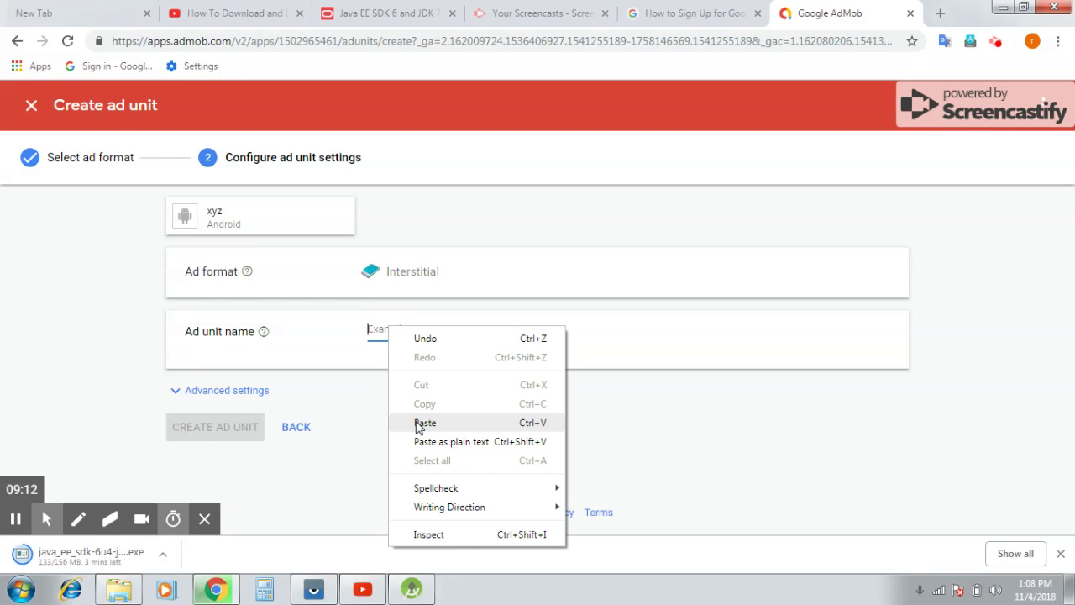
{"action": "left_click", "coordinate": [422, 422]}
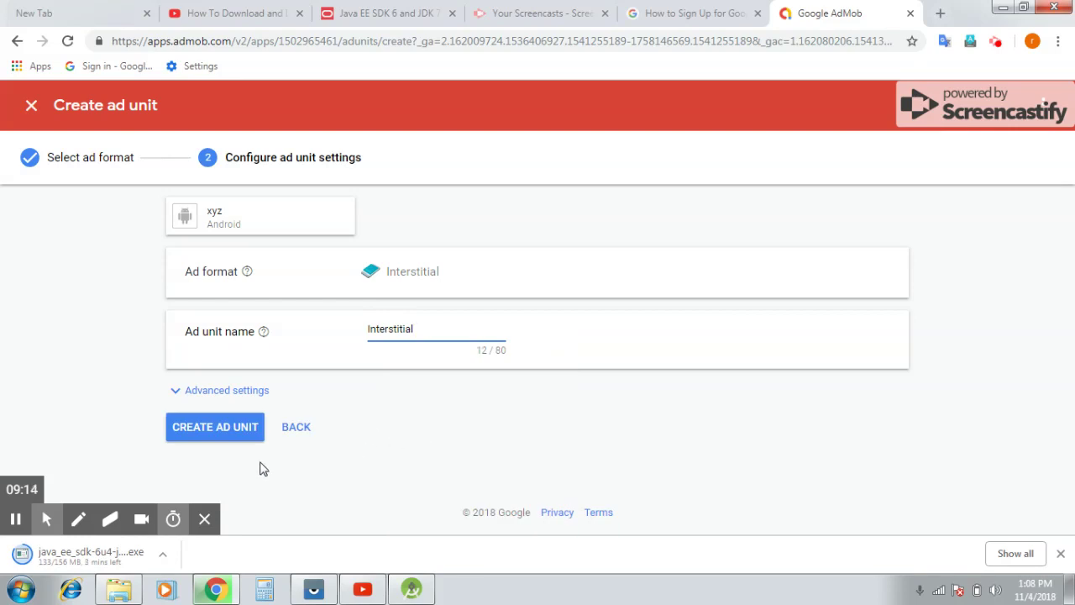
{"action": "left_click", "coordinate": [204, 443]}
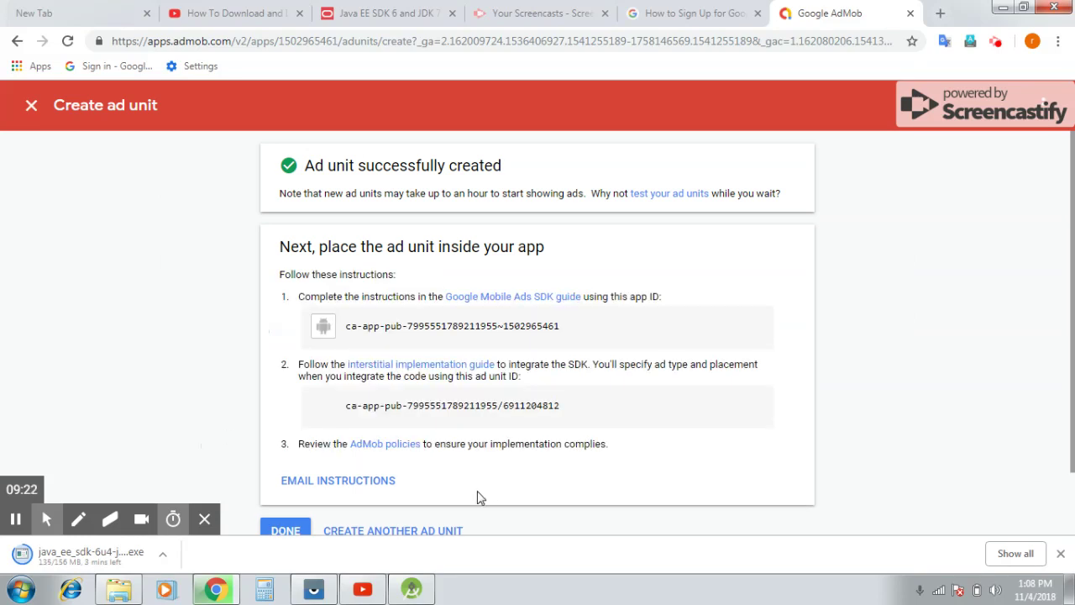
- Start another ad unit in the Rewarded format and name it "Rewarded", reusing the word copied from the ad format
{"action": "scroll", "coordinate": [493, 519], "scroll_direction": "down", "scroll_amount": 2}
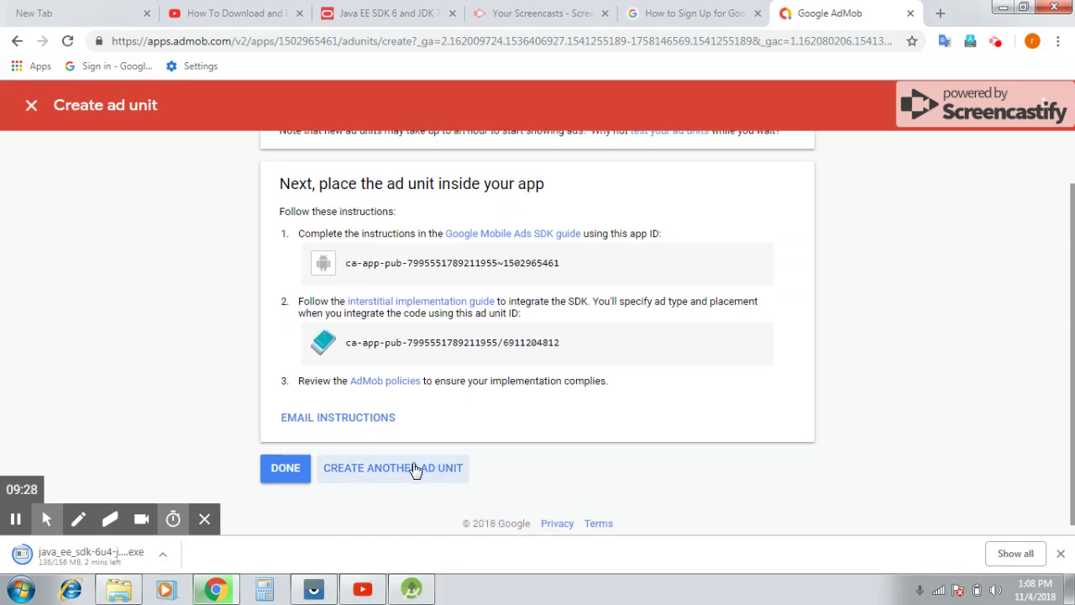
{"action": "left_click", "coordinate": [414, 469]}
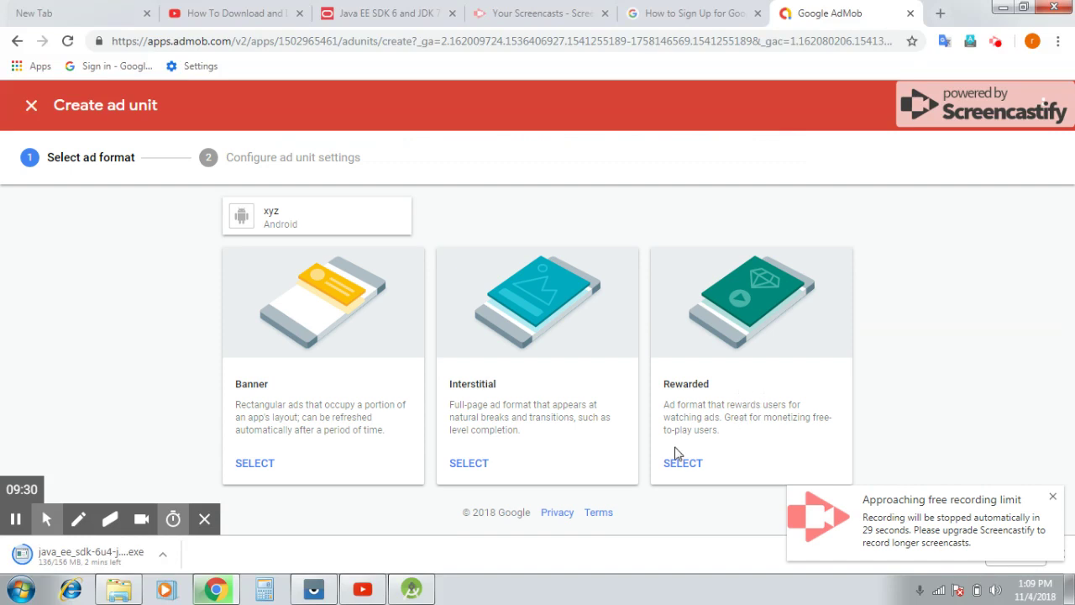
{"action": "left_click", "coordinate": [682, 462]}
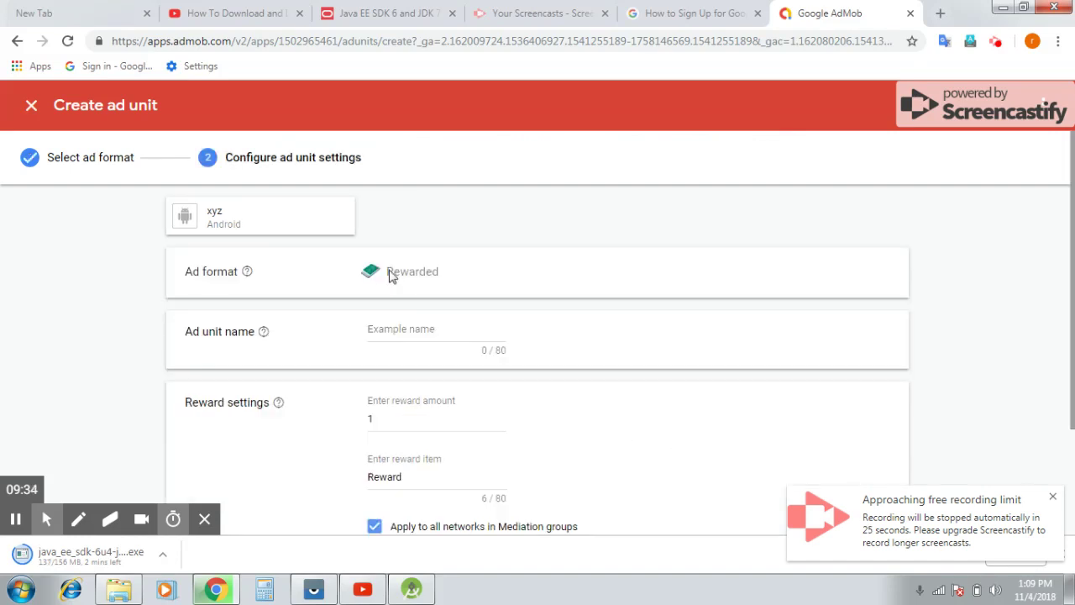
{"action": "left_click_drag", "start_coordinate": [388, 276], "coordinate": [456, 272]}
{"action": "right_click", "coordinate": [423, 274]}
{"action": "left_click", "coordinate": [453, 282]}
{"action": "left_click", "coordinate": [389, 339]}
{"action": "right_click", "coordinate": [388, 337]}
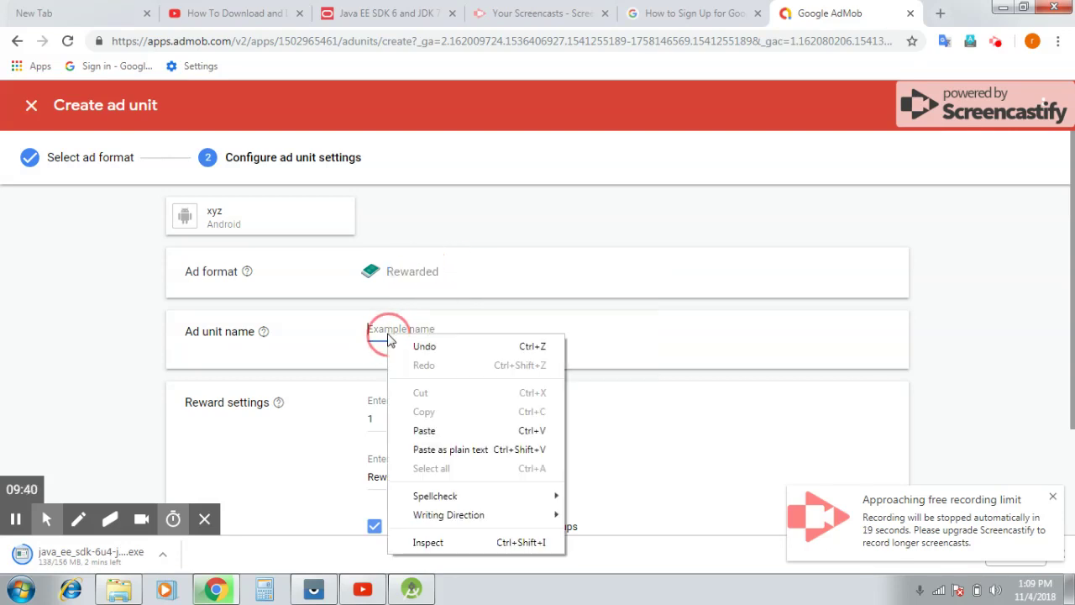
{"action": "left_click", "coordinate": [422, 431]}
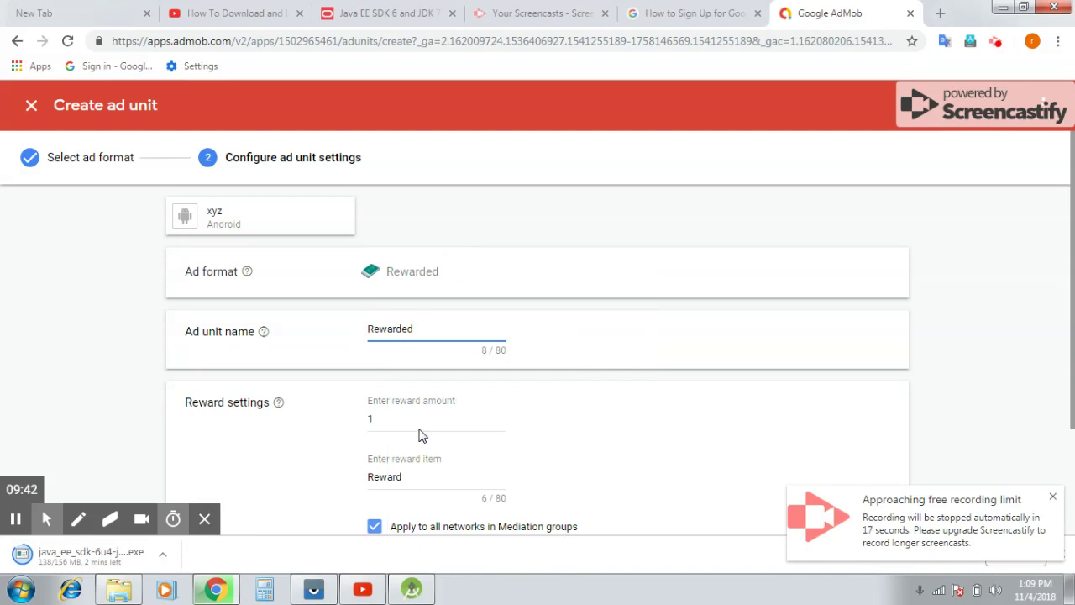
- Expand the advanced settings to review ad type, frequency capping and eCPM floor, and create the rewarded ad unit
{"action": "left_click", "coordinate": [543, 485]}
{"action": "scroll", "coordinate": [545, 482], "scroll_direction": "down", "scroll_amount": 1}
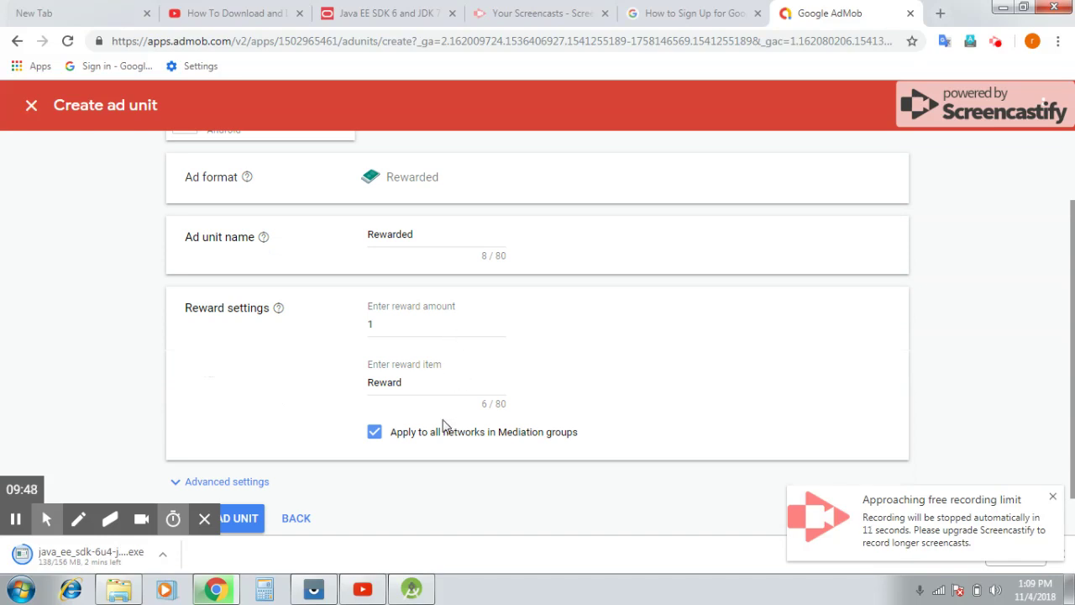
{"action": "left_click", "coordinate": [427, 481]}
{"action": "scroll", "coordinate": [427, 482], "scroll_direction": "down", "scroll_amount": 3}
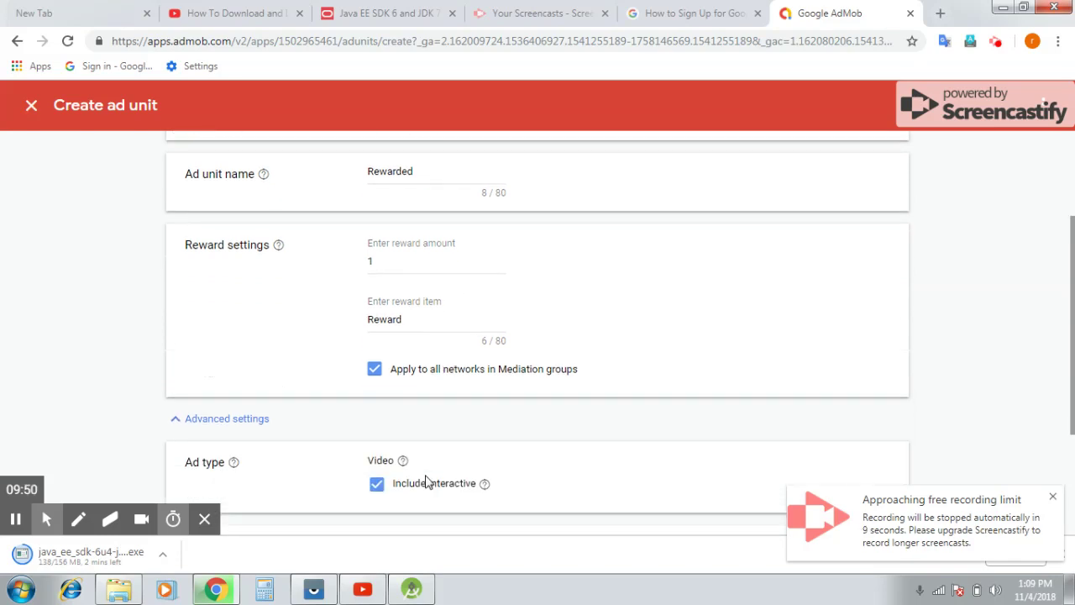
{"action": "scroll", "coordinate": [427, 482], "scroll_direction": "down", "scroll_amount": 1}
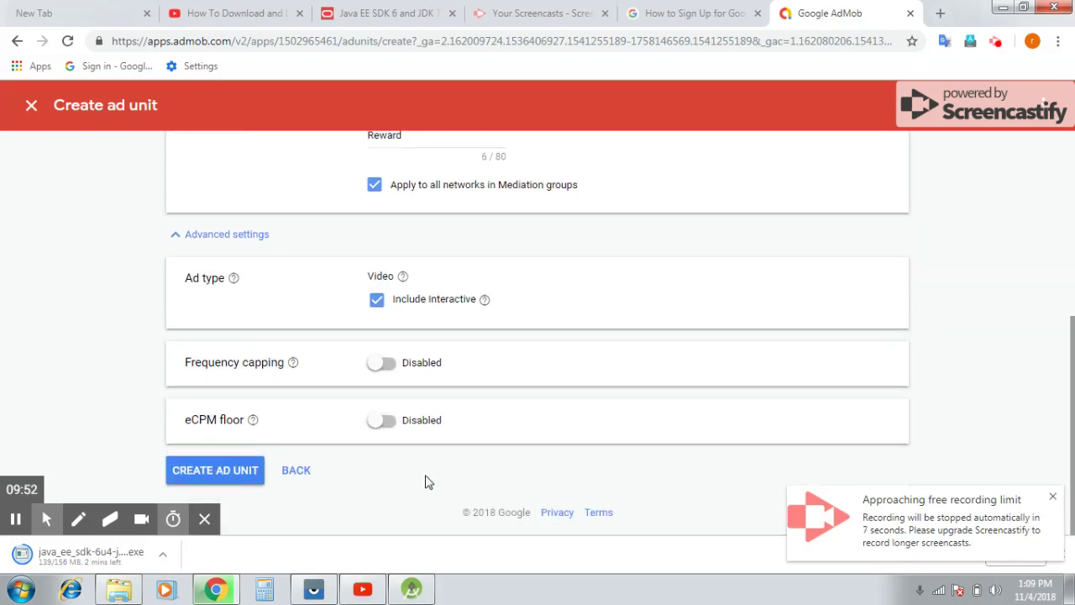
{"action": "left_click", "coordinate": [216, 468]}
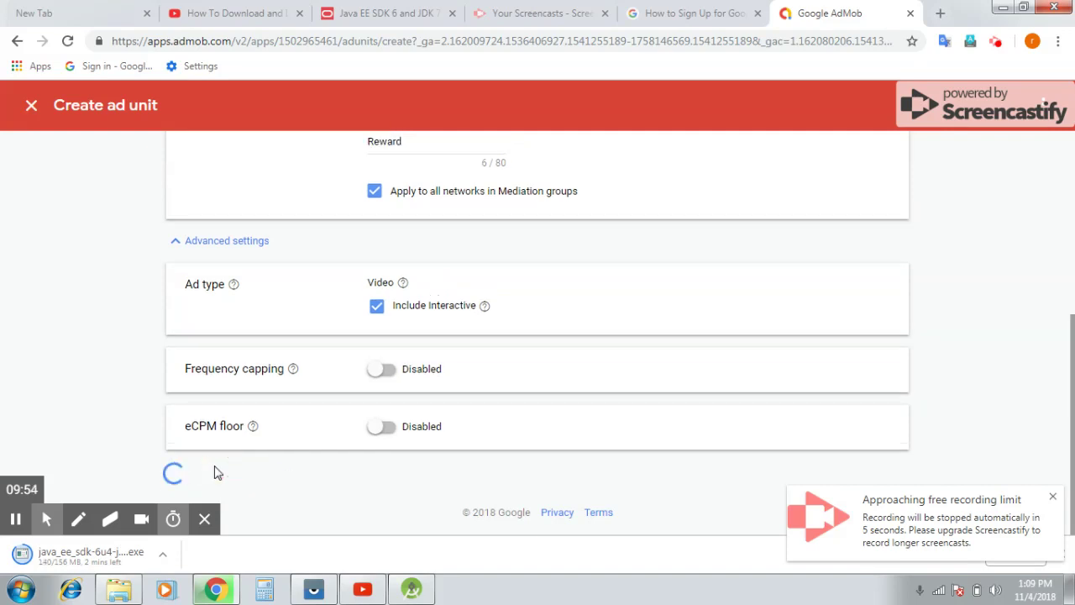